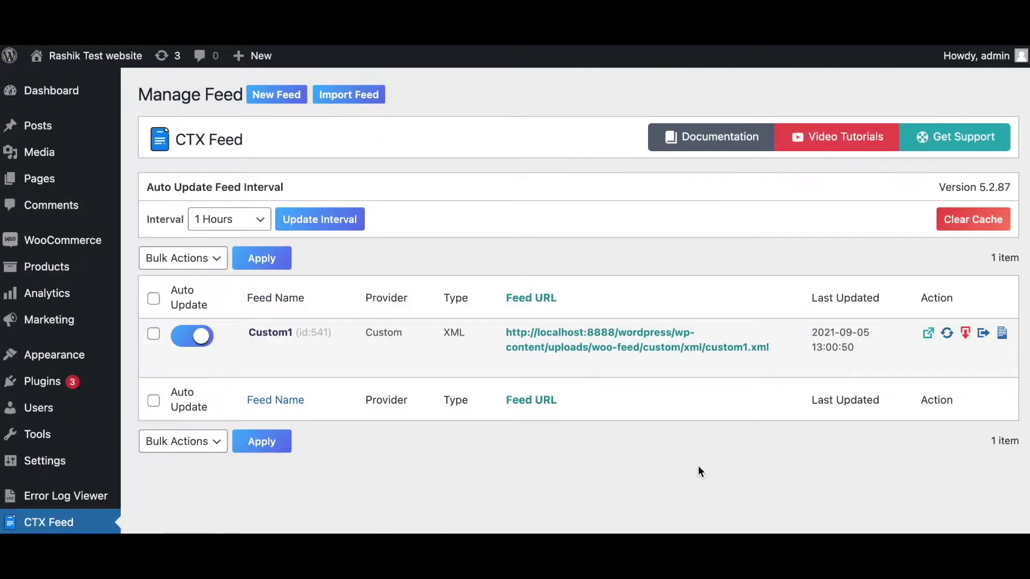
Step: Open the Dynamic Attributes list of CTX Feed
scroll(80, 408, down, 3)
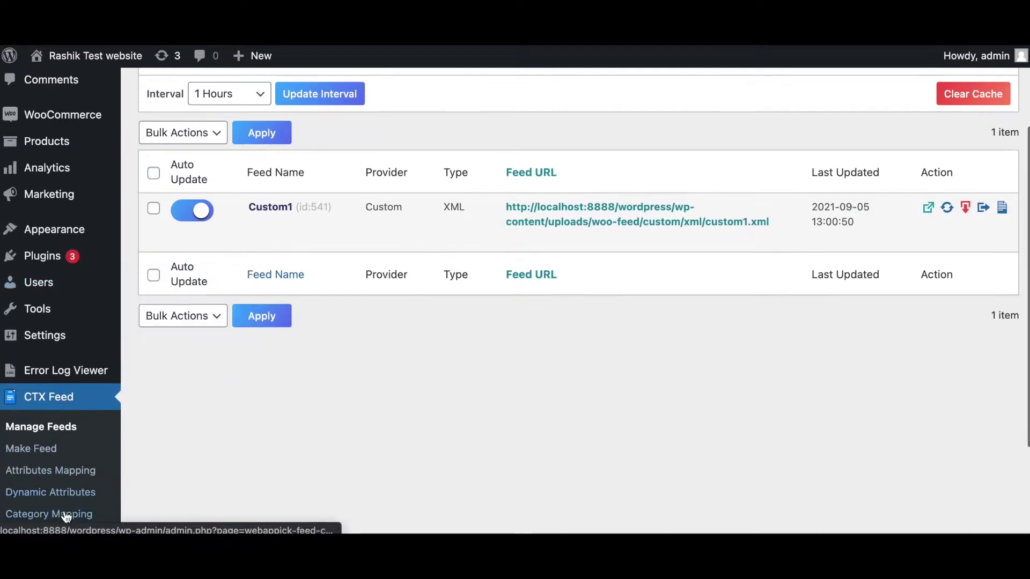
click(69, 492)
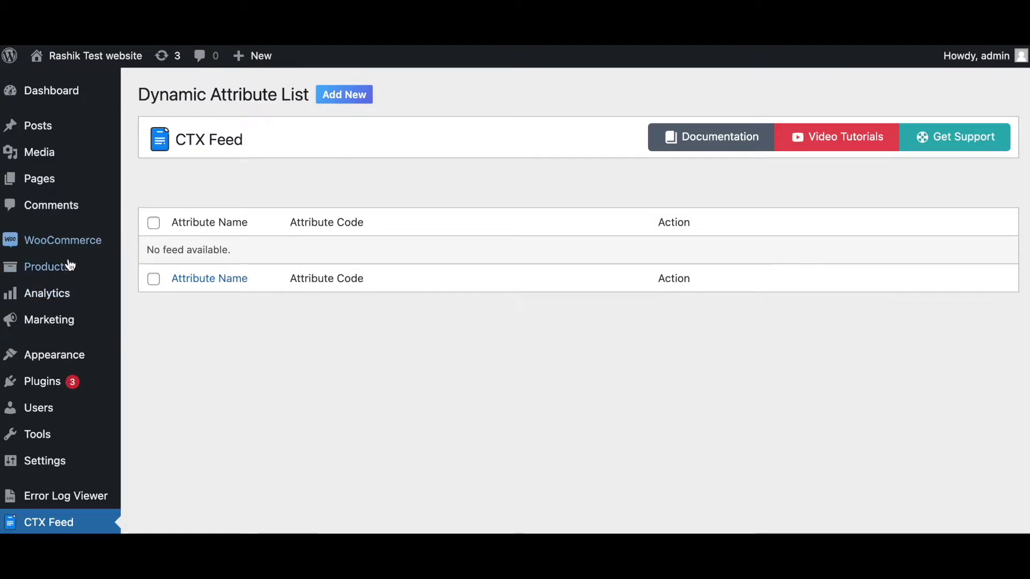
Step: Open the Beanie product from the WooCommerce product list and show its Inventory data
mouse_move(62, 267)
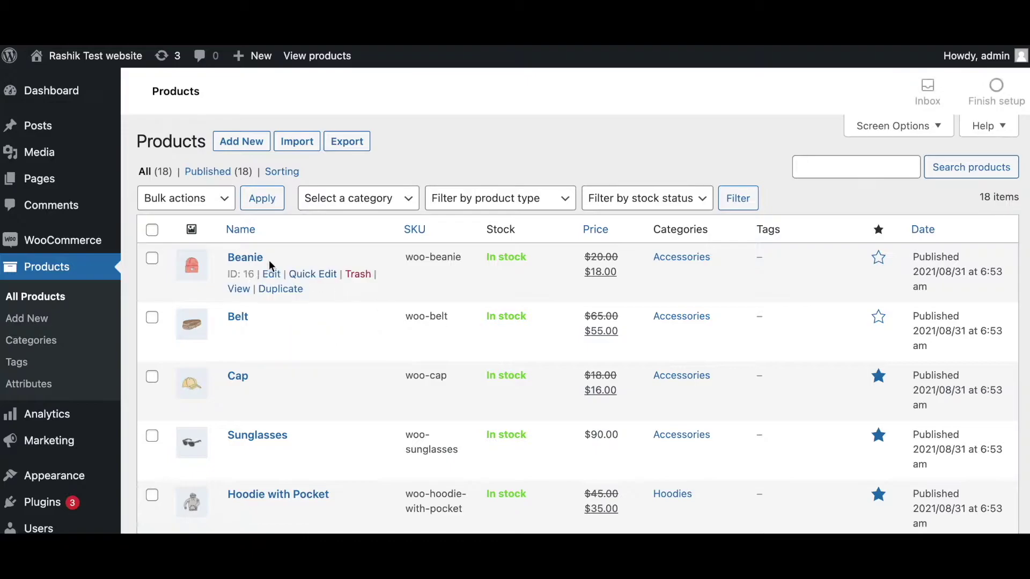
click(248, 262)
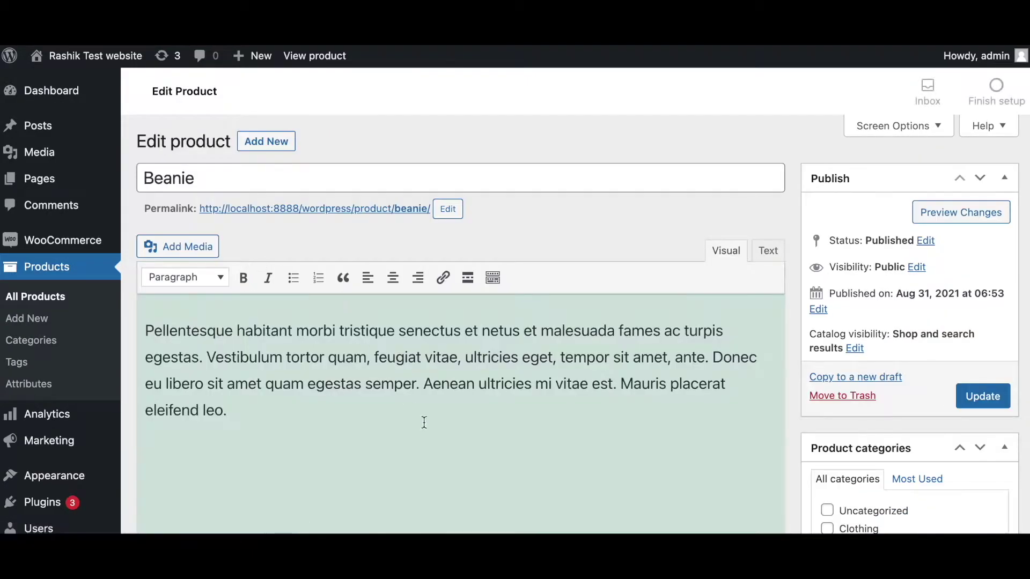
scroll(434, 442, down, 5)
scroll(435, 443, down, 4)
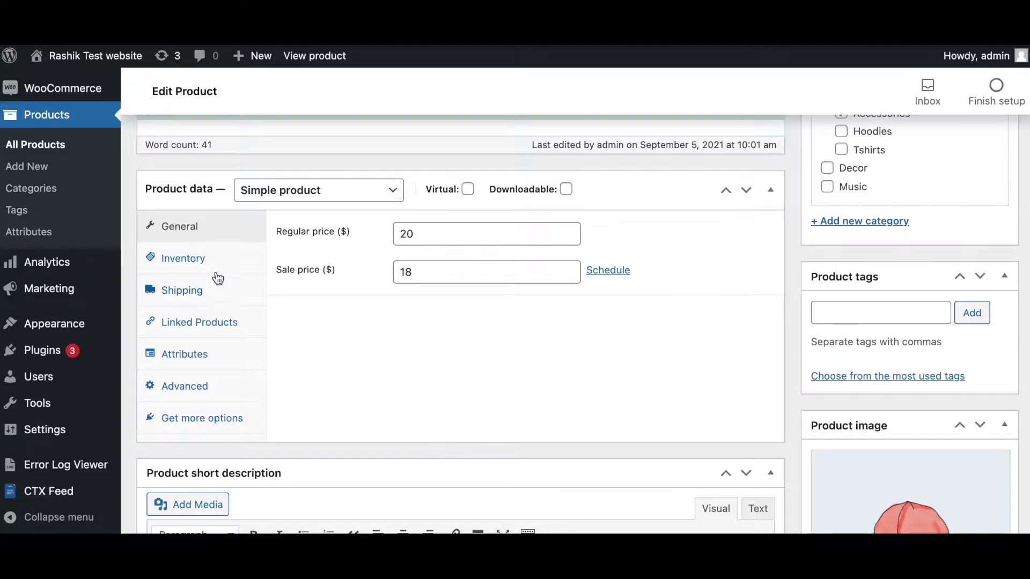
click(210, 262)
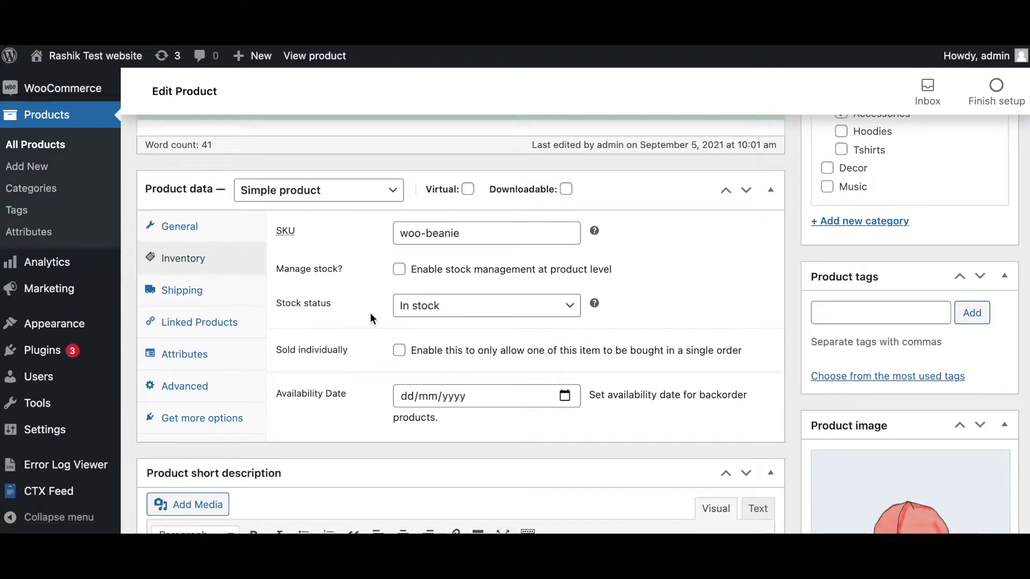
Step: Examine the available stock status options of the Beanie product without changing the selection
click(469, 307)
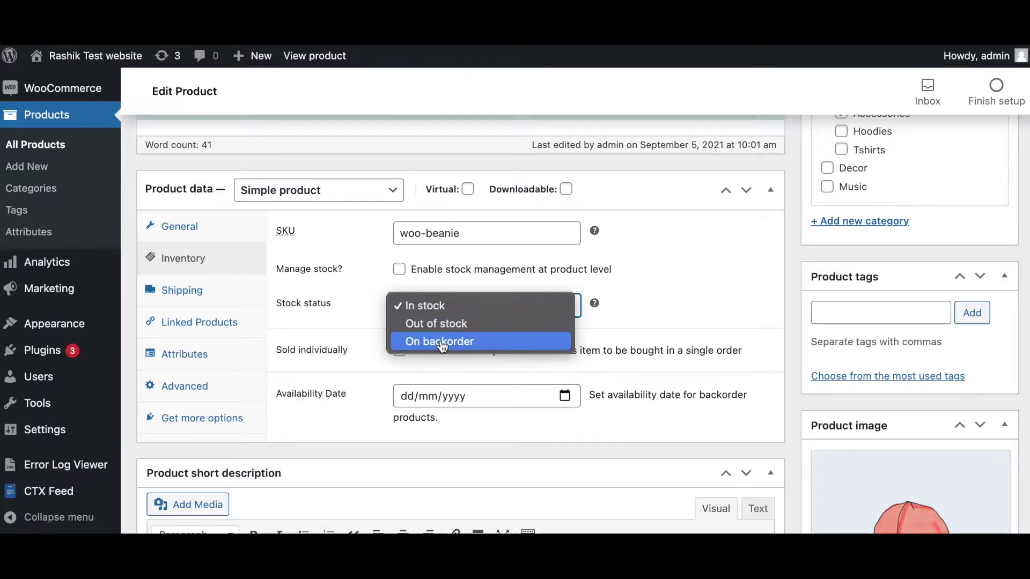
key(Escape)
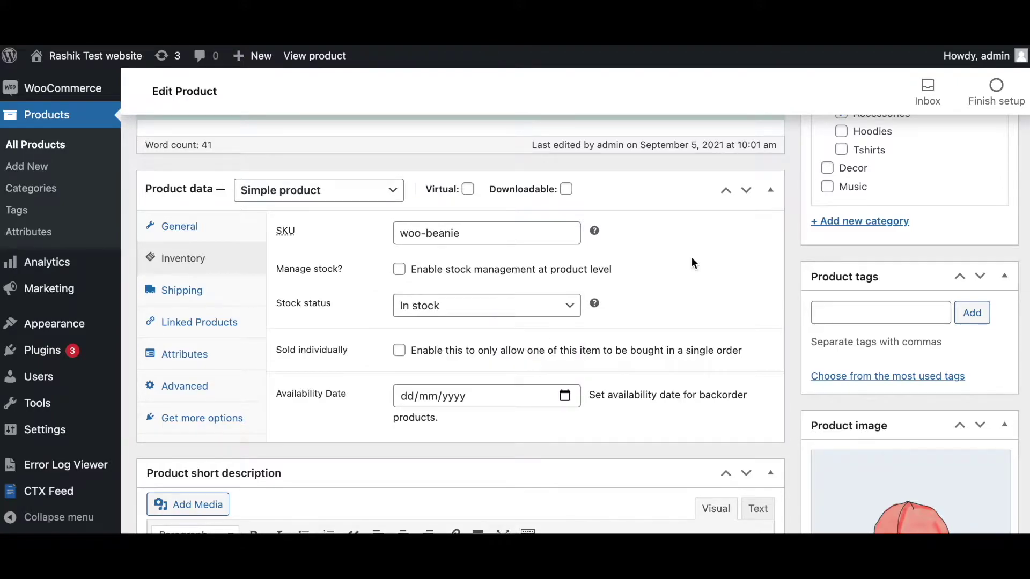
click(570, 308)
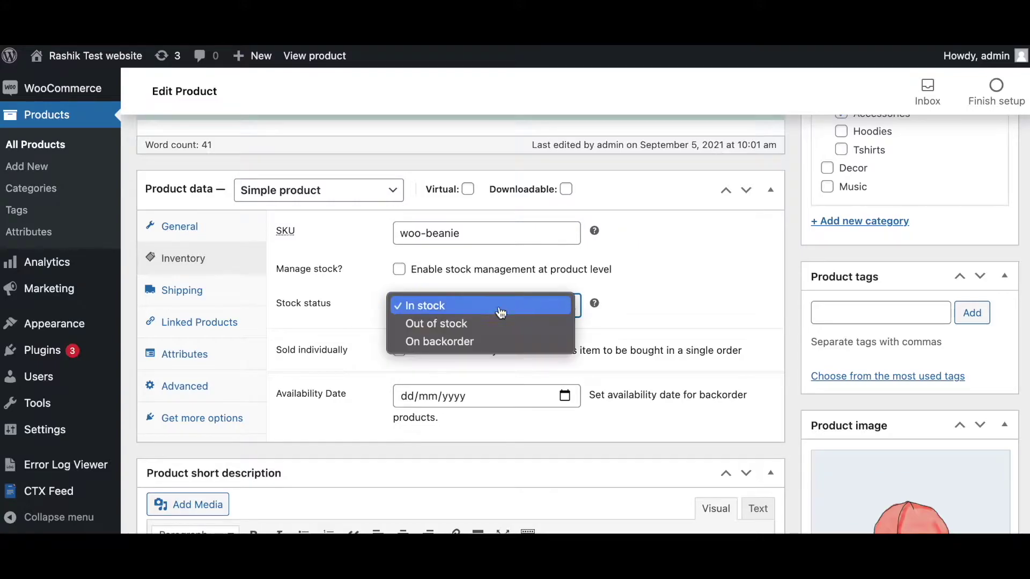
click(576, 303)
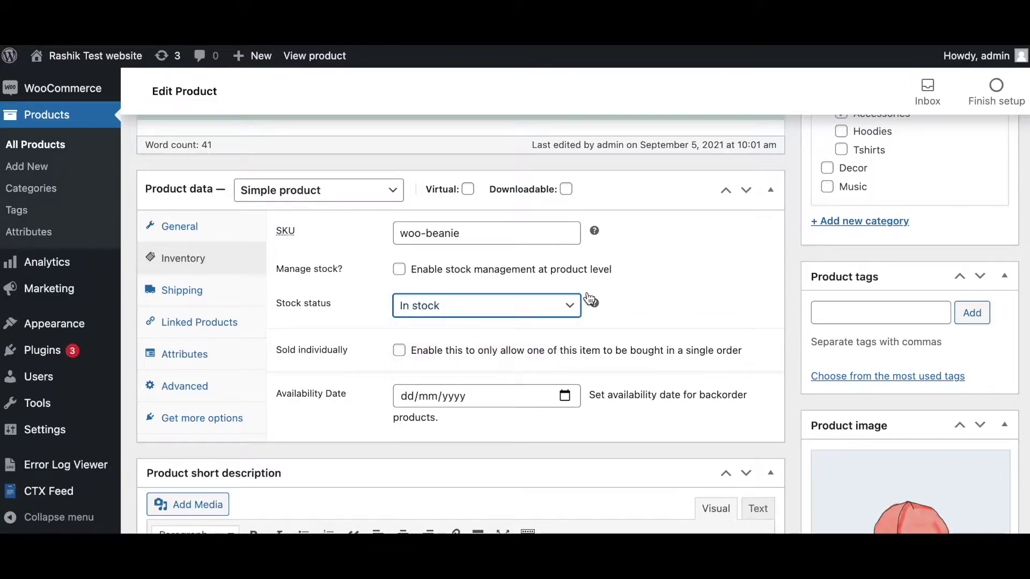
click(741, 305)
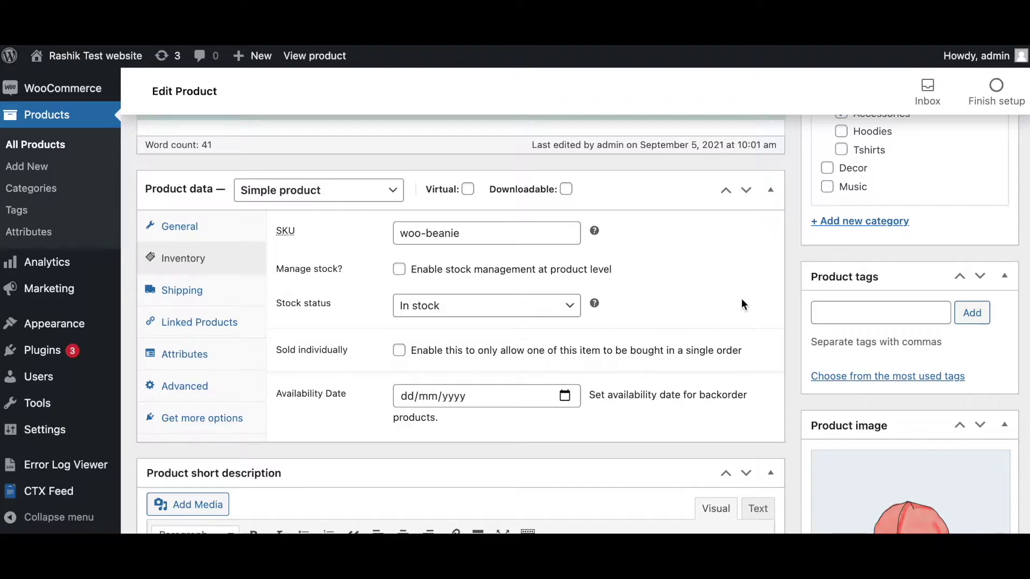
Step: Leave the product and go back to CTX Feed's Dynamic Attributes list
scroll(720, 320, down, 1)
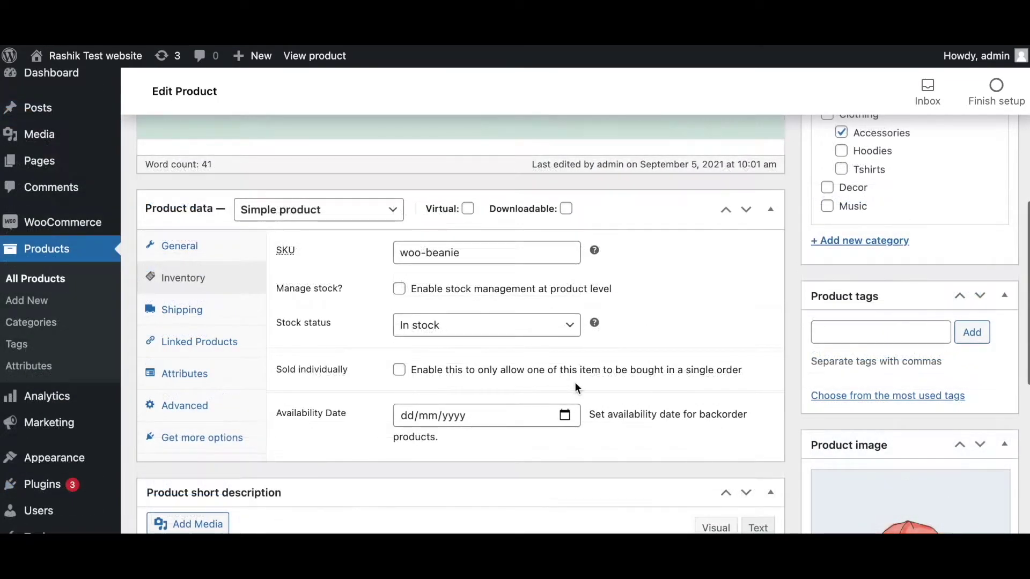
scroll(101, 401, down, 1)
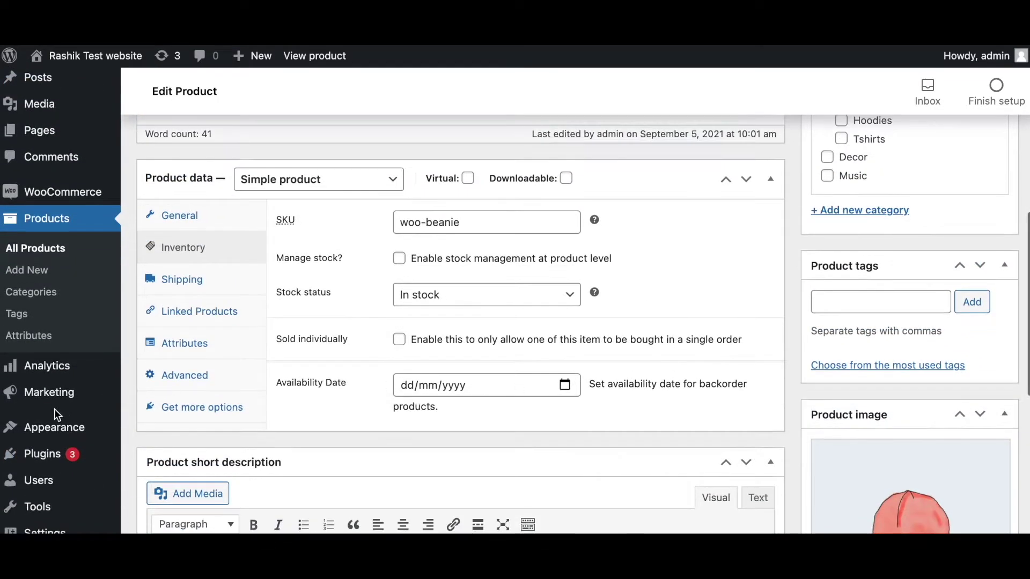
scroll(58, 415, down, 3)
mouse_move(19, 504)
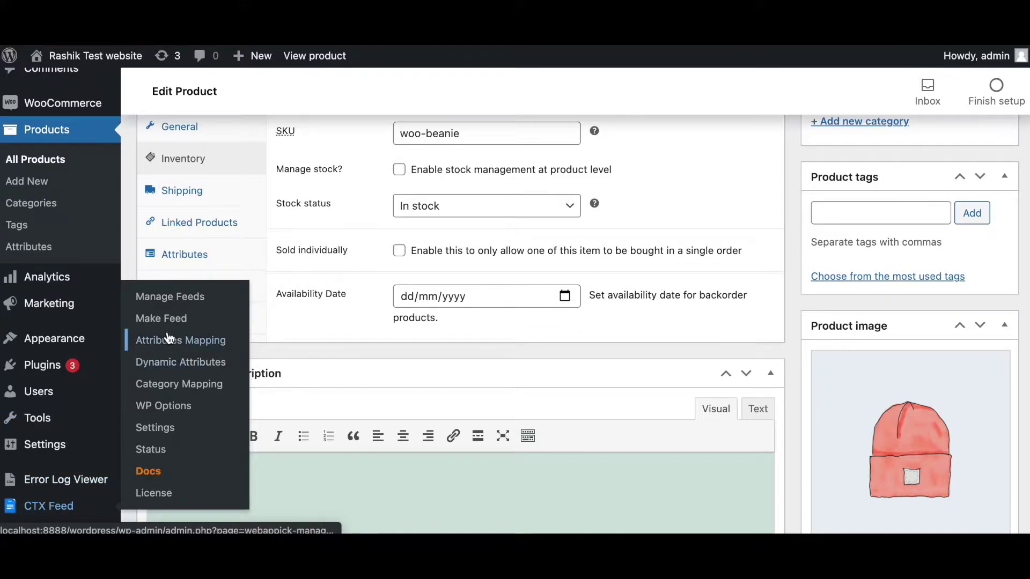
click(168, 363)
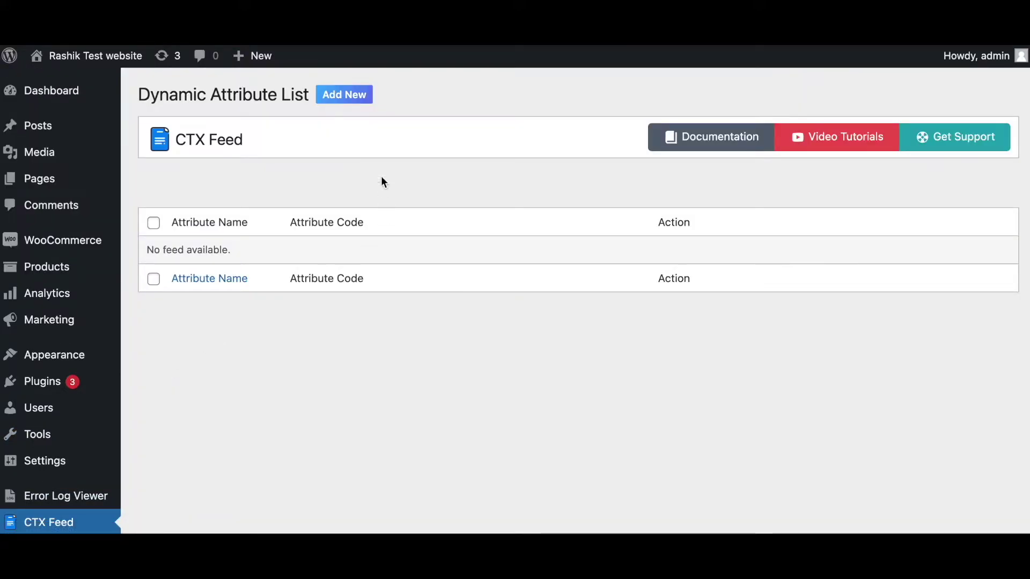
Step: Add a new dynamic attribute named DA_Availability and have its attribute code filled in
click(354, 98)
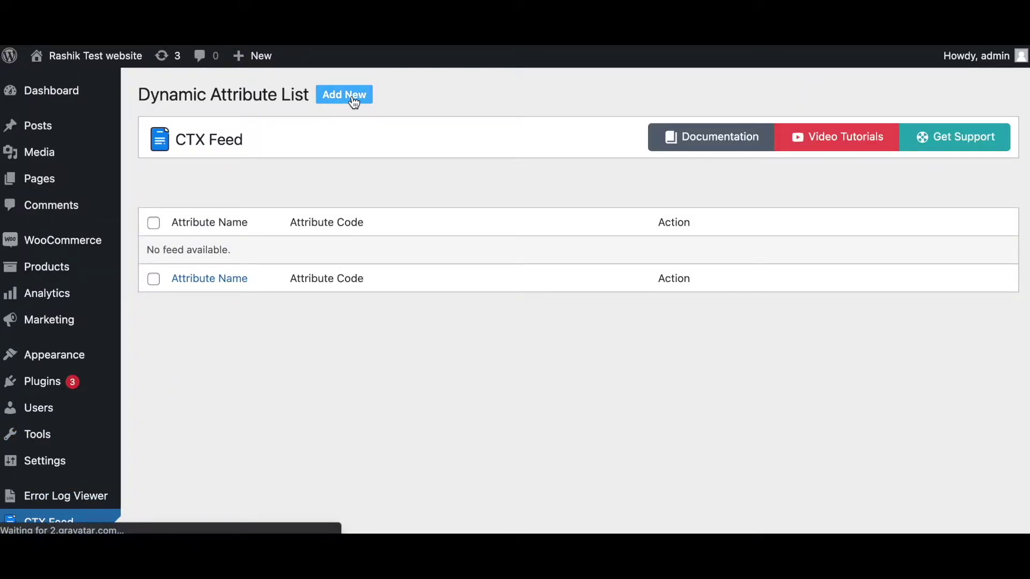
click(601, 194)
text(DA_Availability)
click(623, 226)
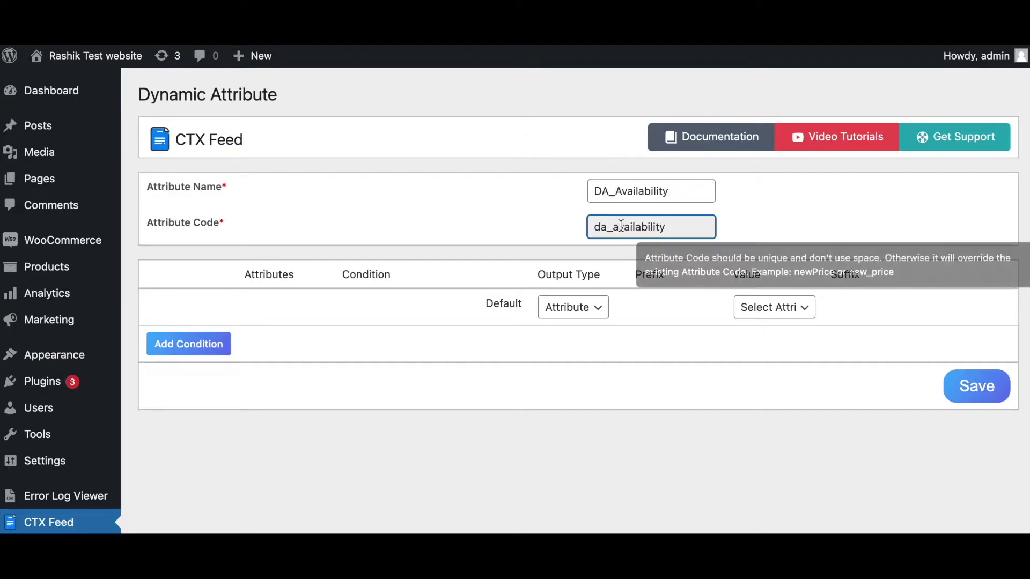
Step: Add a condition for Availability is / equal "in stock" and set its output type to Pattern
click(171, 346)
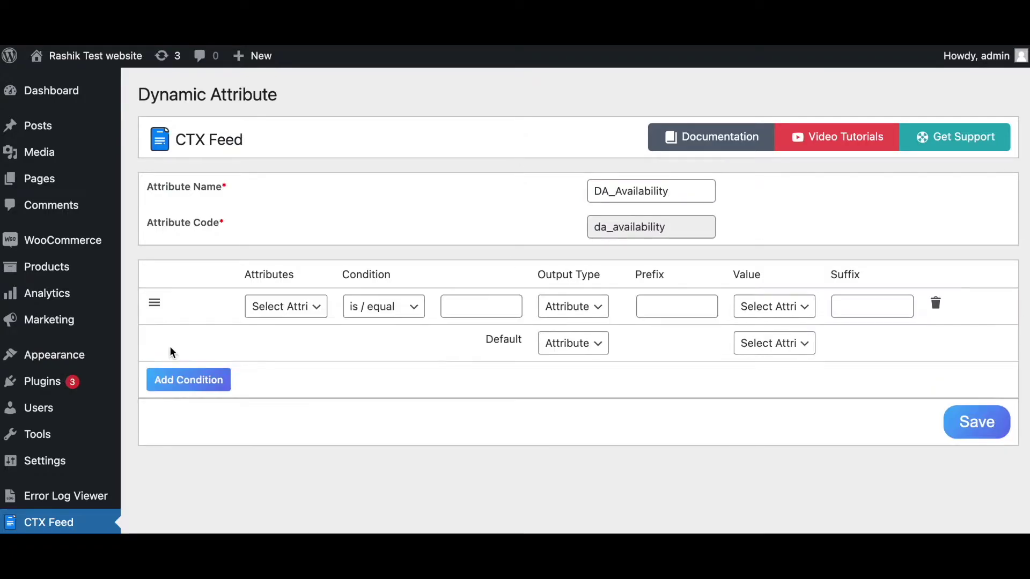
click(283, 308)
scroll(274, 303, down, 5)
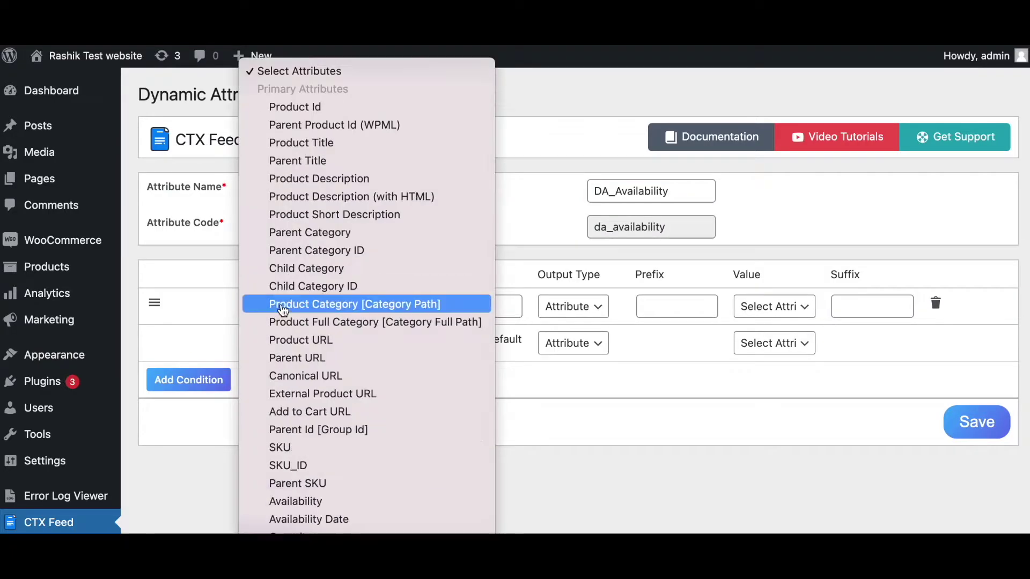
click(321, 501)
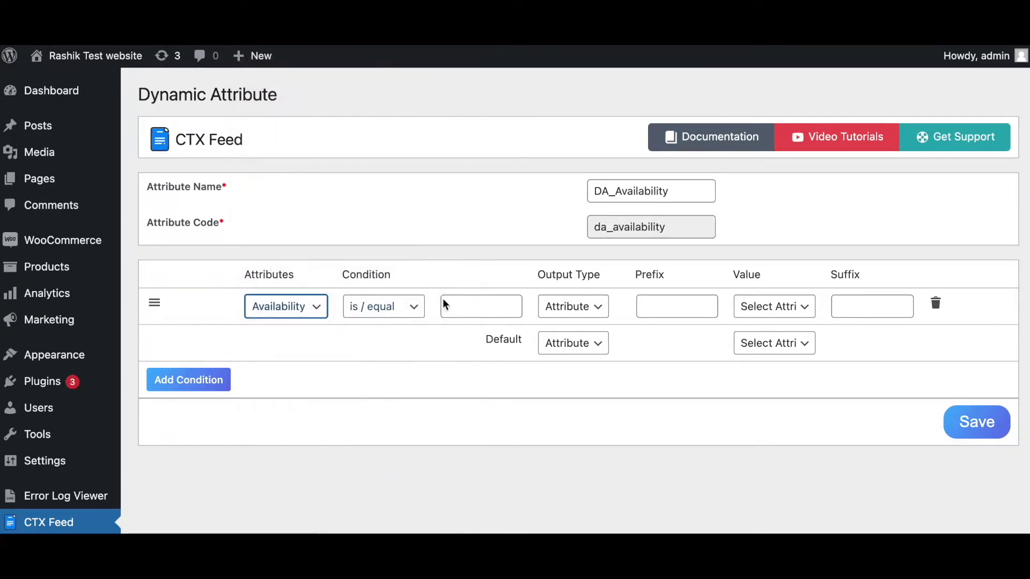
click(470, 305)
text(in s)
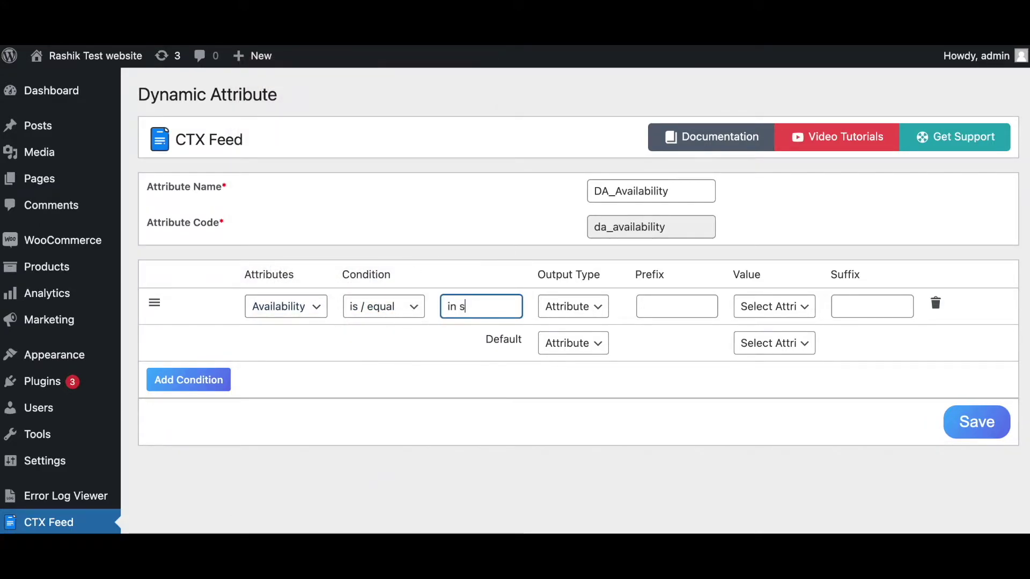
text(tock)
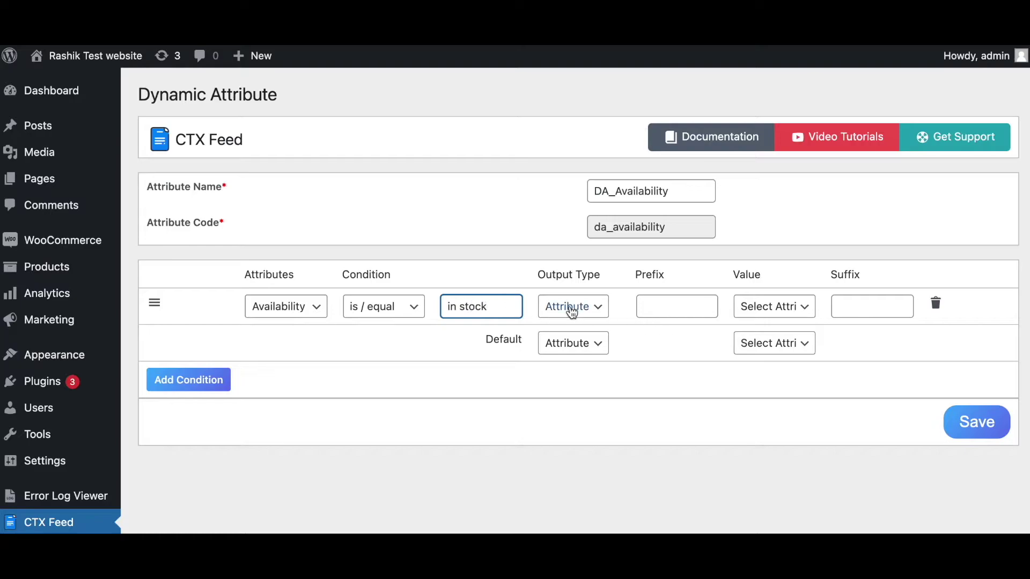
click(570, 307)
click(566, 324)
click(771, 310)
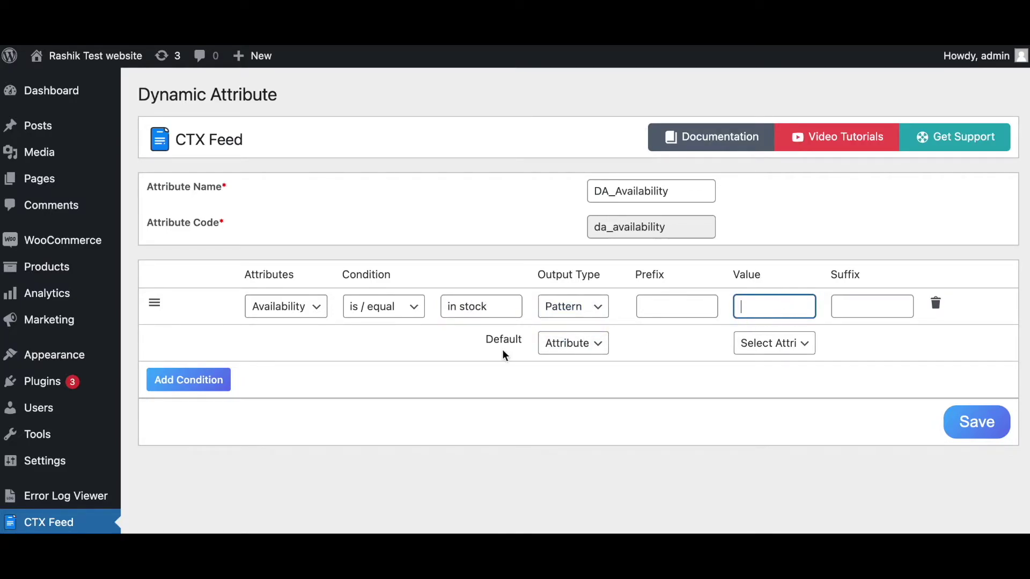
Step: Add a second condition for Availability is / equal "out of stock" with the output type Pattern
click(200, 378)
click(296, 341)
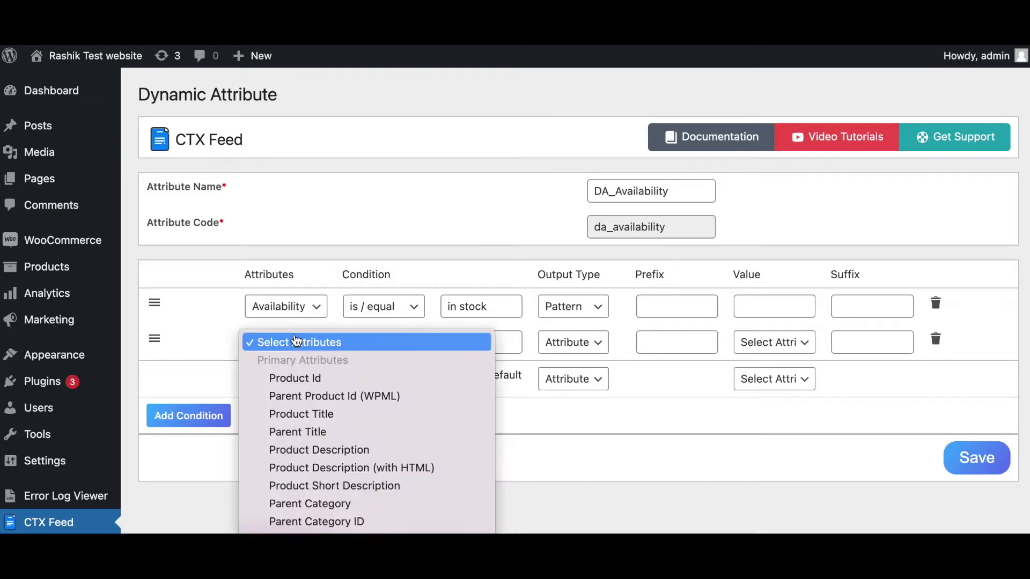
scroll(296, 341, down, 5)
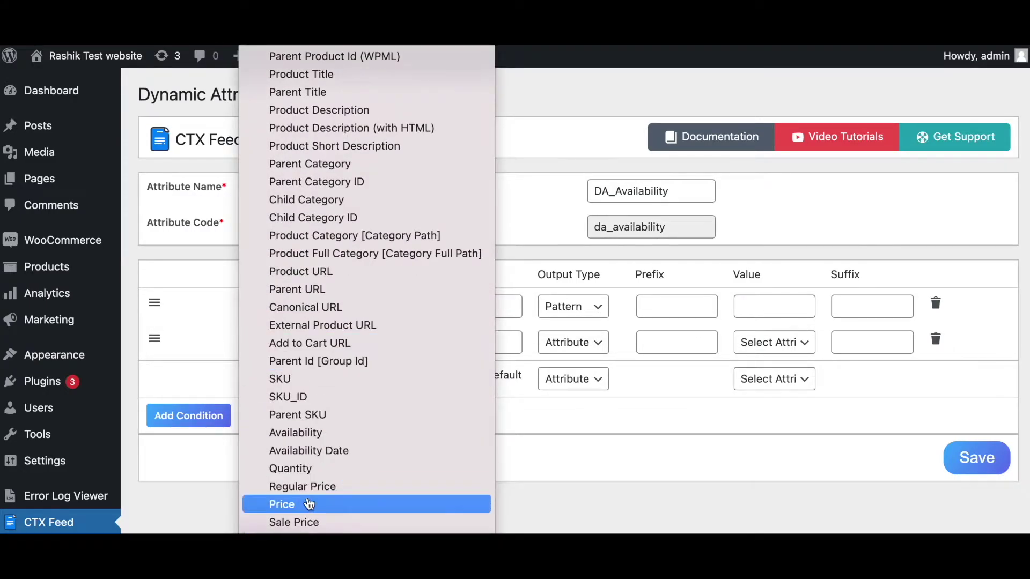
click(281, 433)
click(474, 341)
text(out of stock)
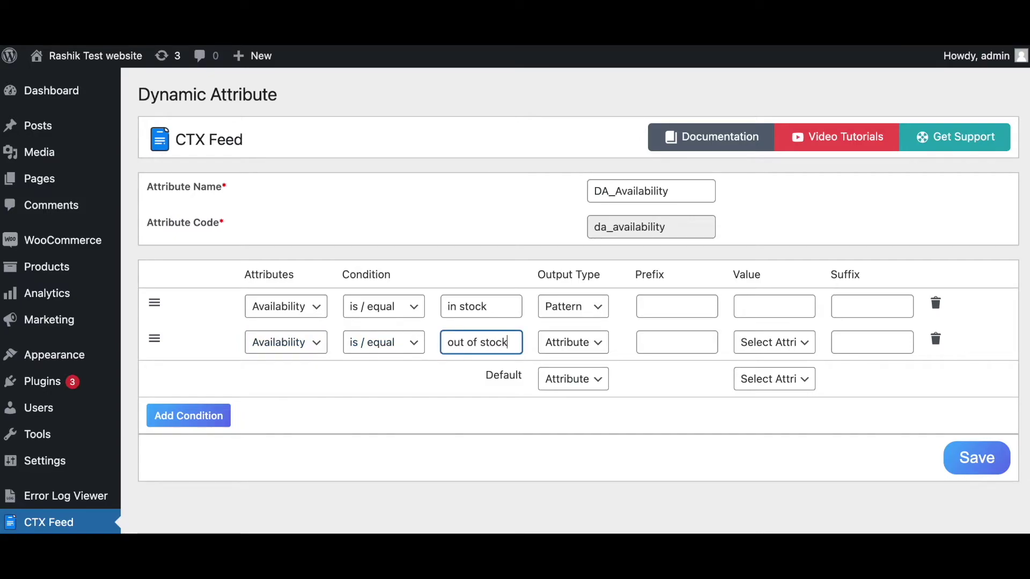
click(599, 343)
click(570, 360)
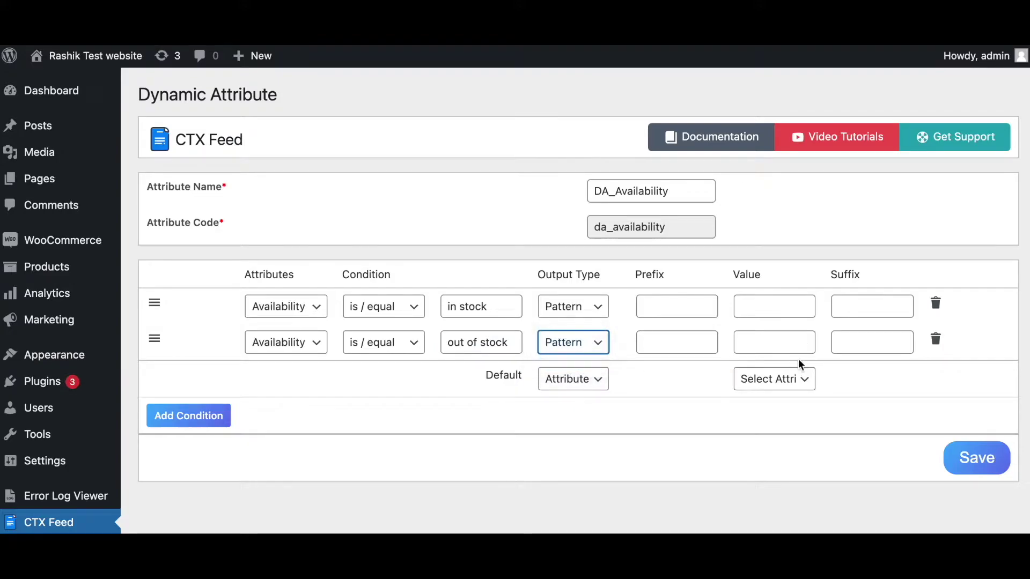
Step: Add a third condition for Availability is / equal "on backorder" with Pattern output, and set the default output type to Pattern
click(188, 416)
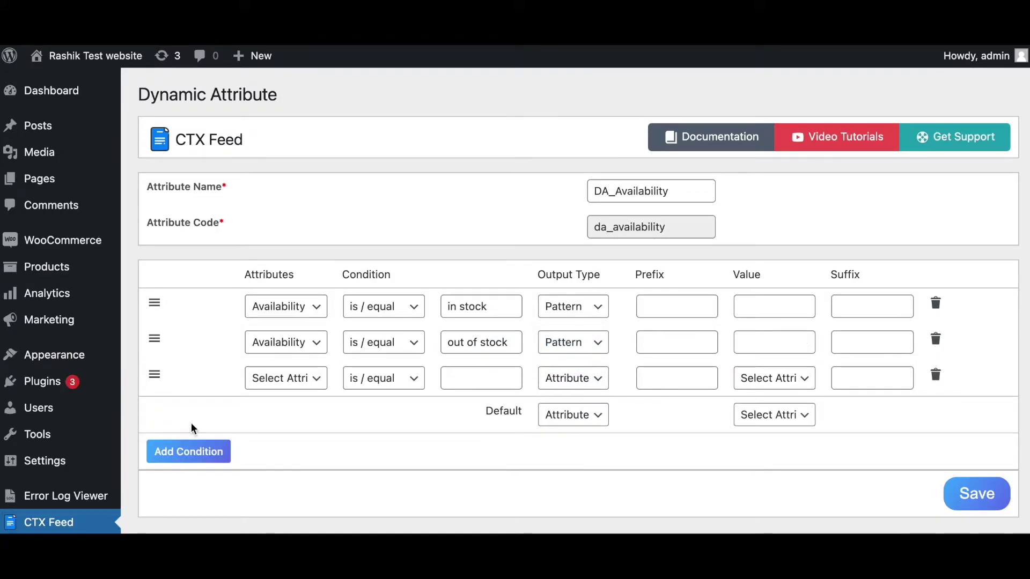
click(279, 379)
scroll(320, 468, down, 6)
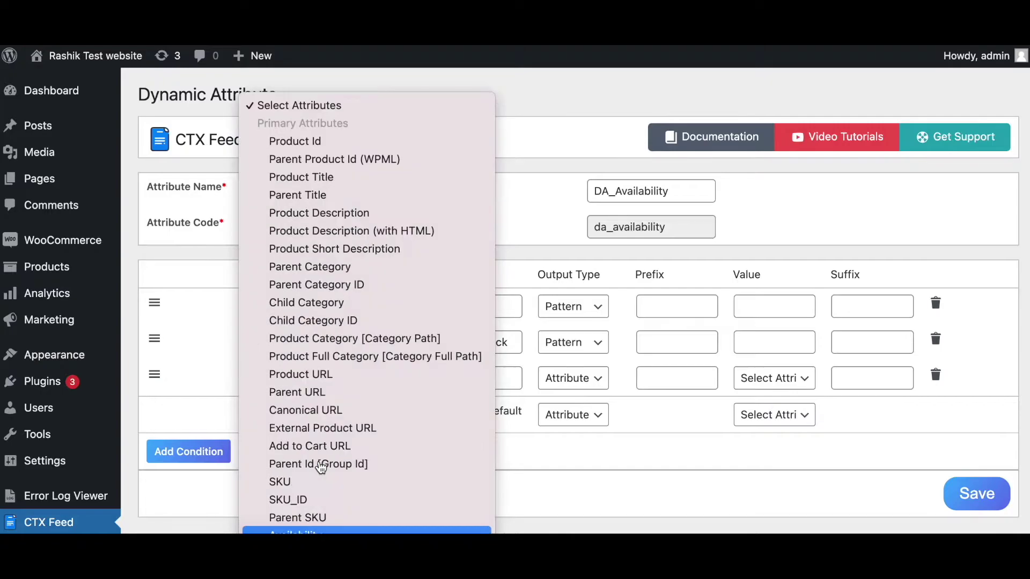
click(315, 483)
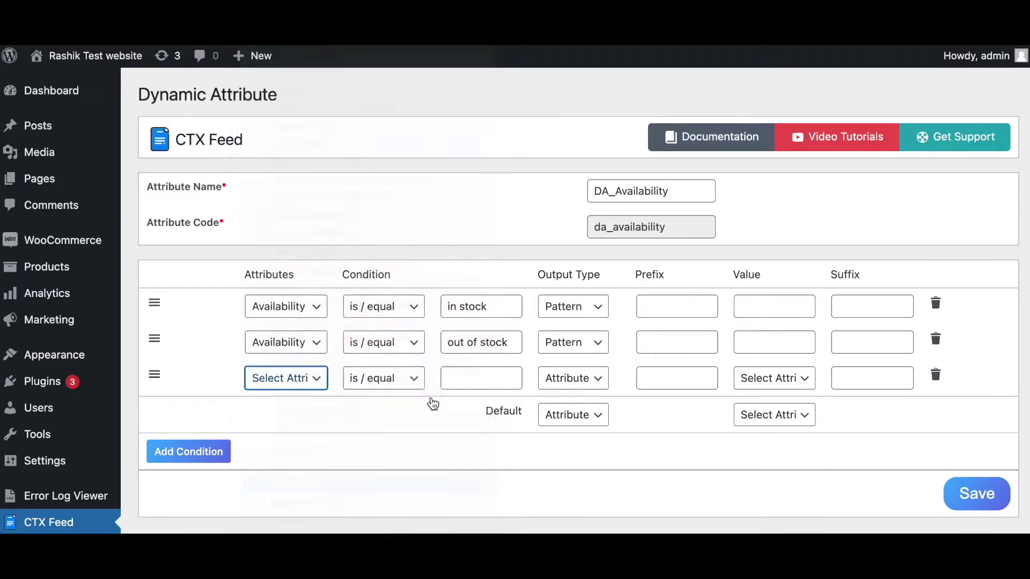
click(470, 377)
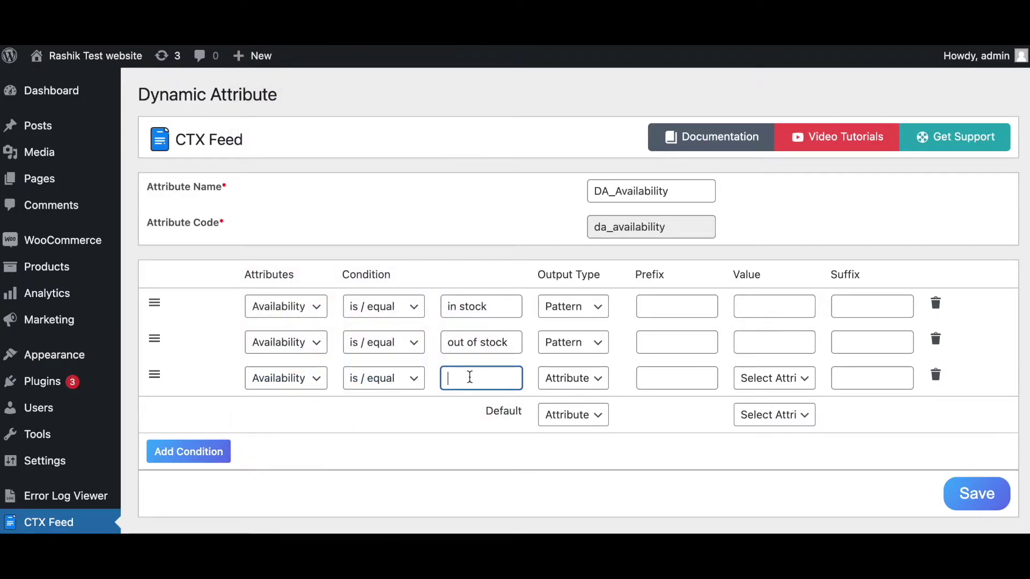
text(on backorder)
key(Tab)
key(space)
key(Down)
key(Return)
click(568, 415)
click(554, 440)
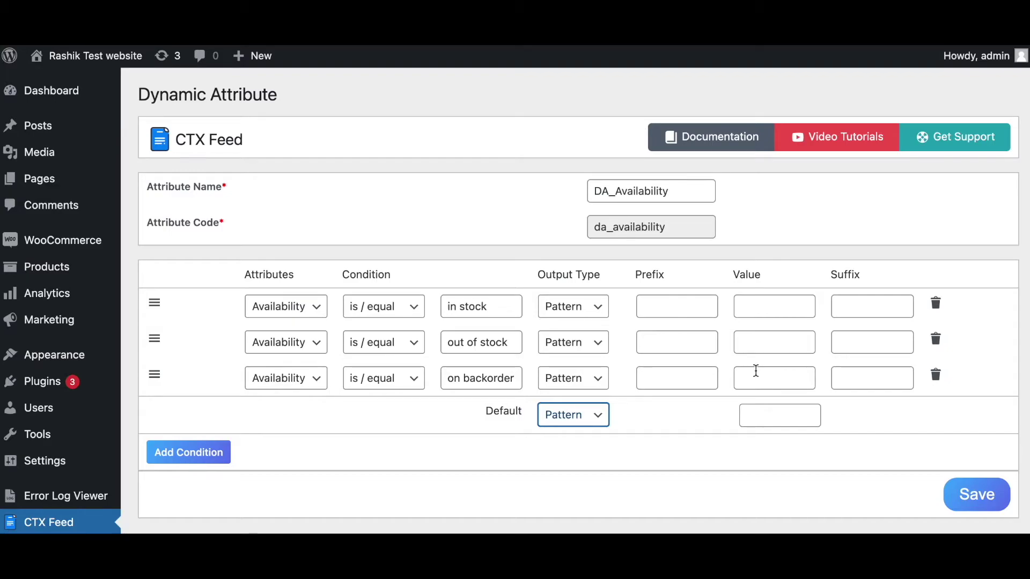
Step: Enter the output values: yes for in stock, no for out of stock and backorder for on backorder
click(764, 312)
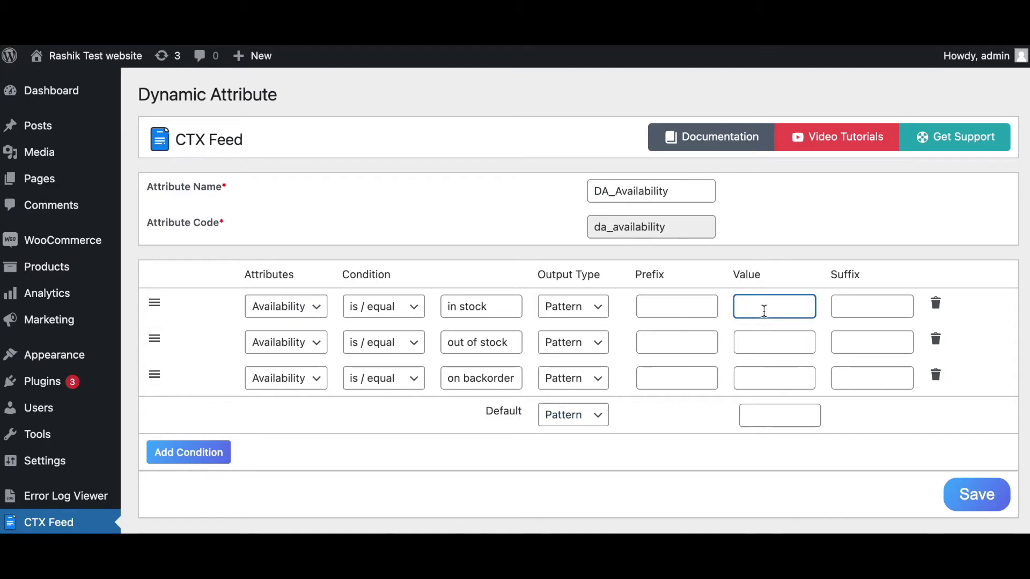
click(756, 344)
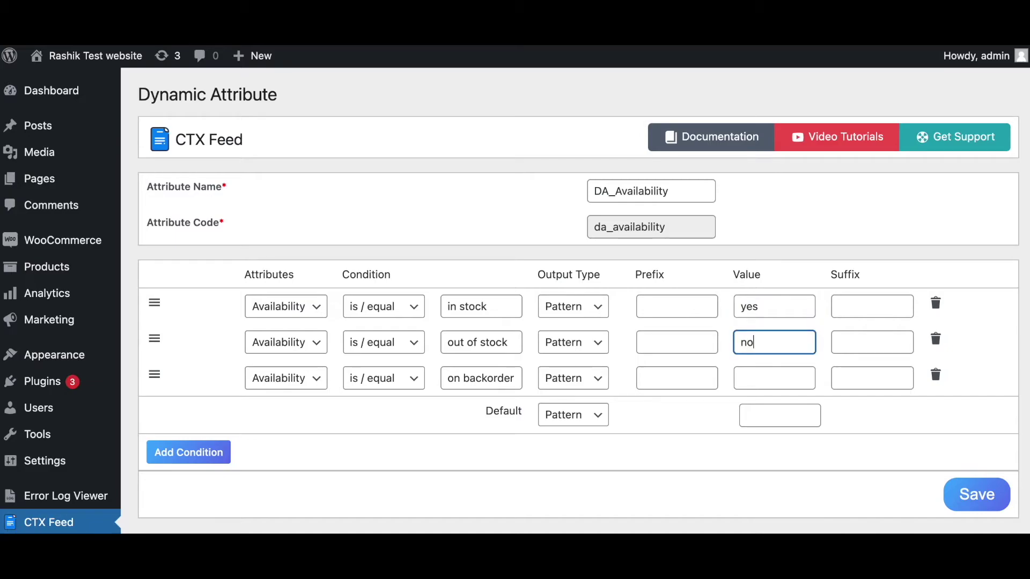
click(774, 378)
text(backorder)
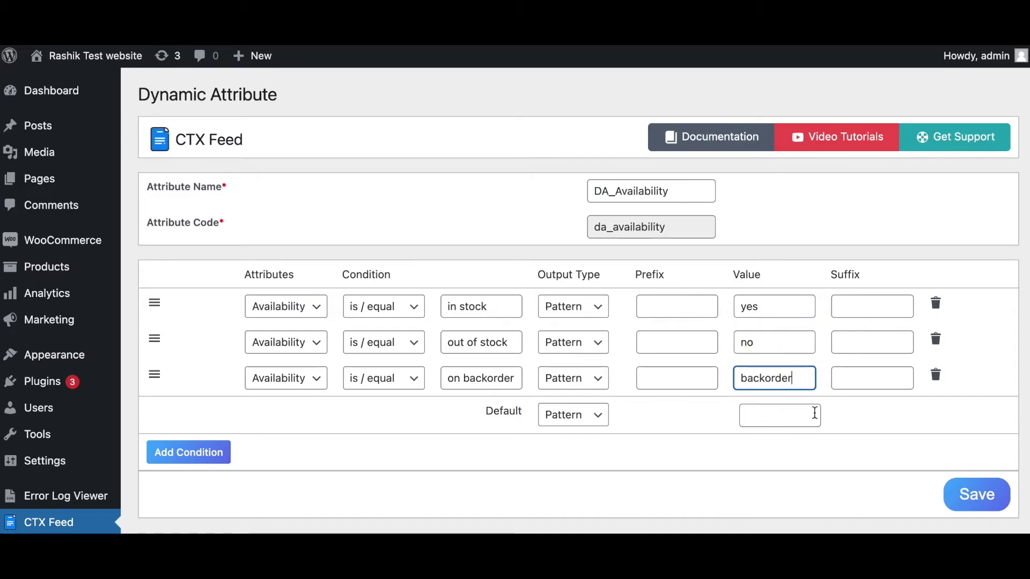
Step: Replace the output value of the "in stock" condition with InStock
drag(790, 309, 716, 307)
key(BackSpace)
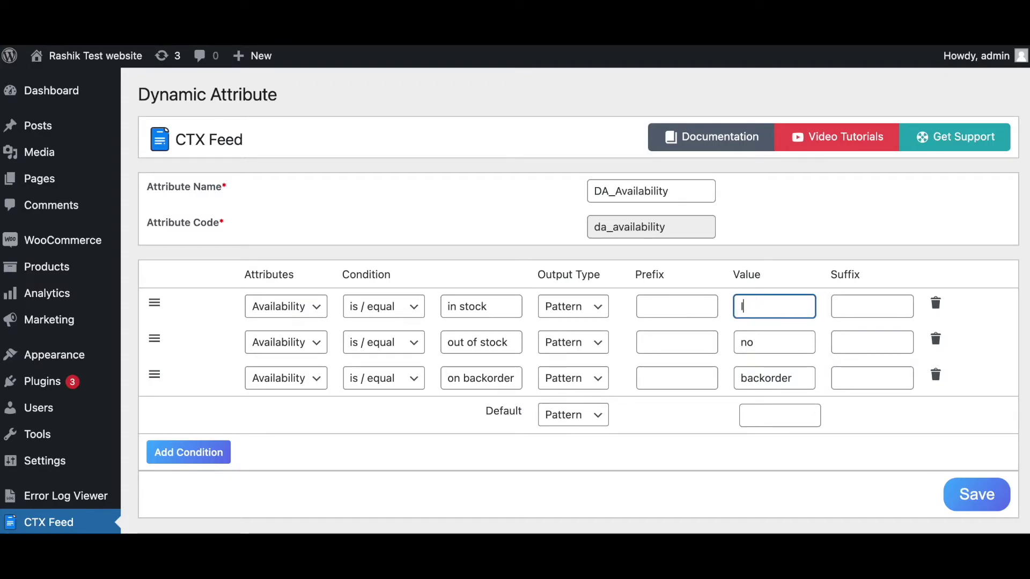
text(InStock)
Step: Replace the output value of the "out of stock" condition with OutOfStock, reusing the condition's text and removing its spaces
triple_click(484, 348)
key(ctrl+c)
double_click(758, 343)
key(ctrl+v)
click(748, 341)
key(BackSpace)
text(Out)
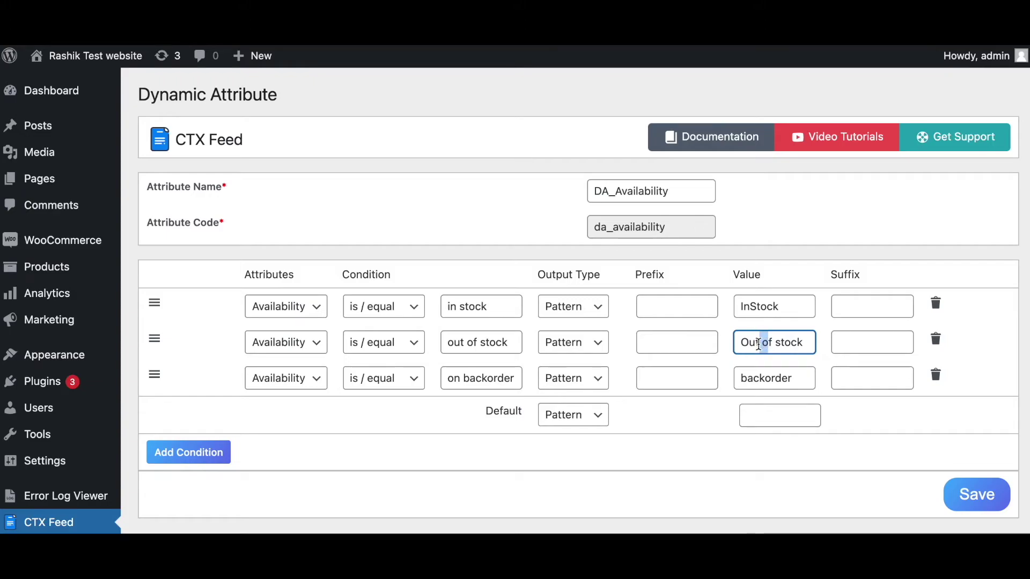
text(O)
click(778, 341)
key(BackSpace)
key(BackSpace)
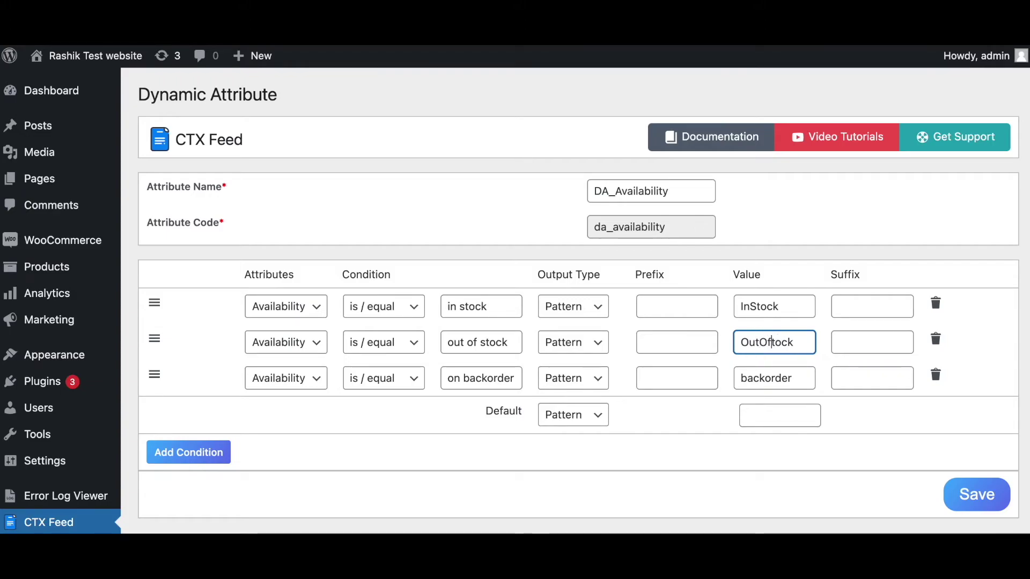
text(S)
Step: Replace the output value of the "on backorder" condition with OnBackorder
double_click(742, 379)
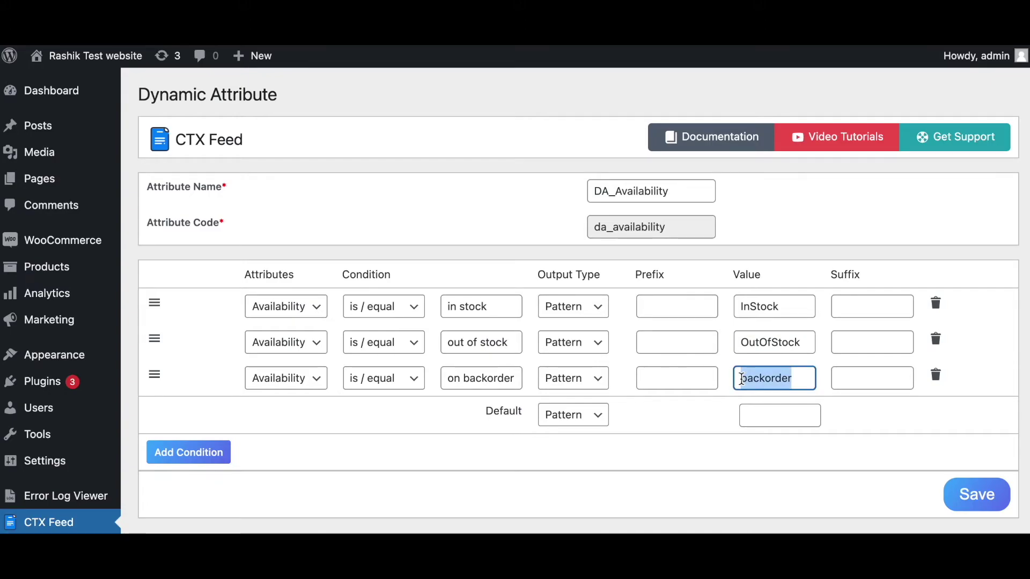
text(OnBack)
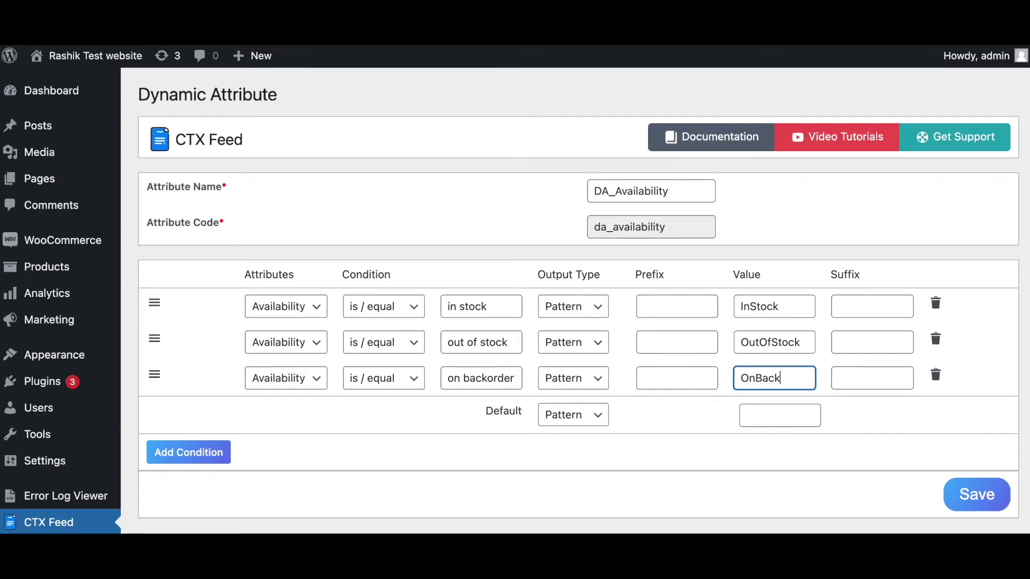
text(order)
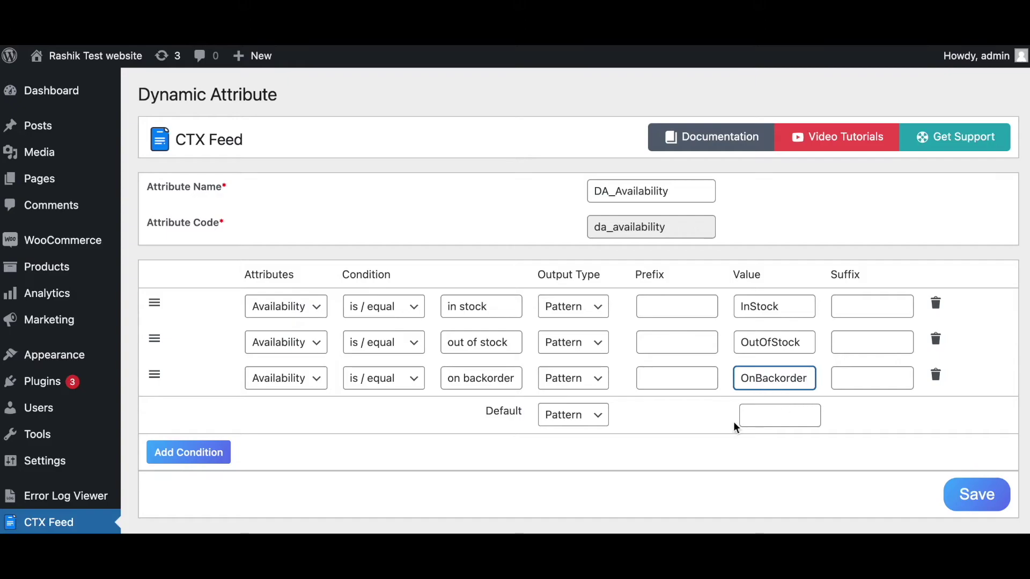
click(696, 421)
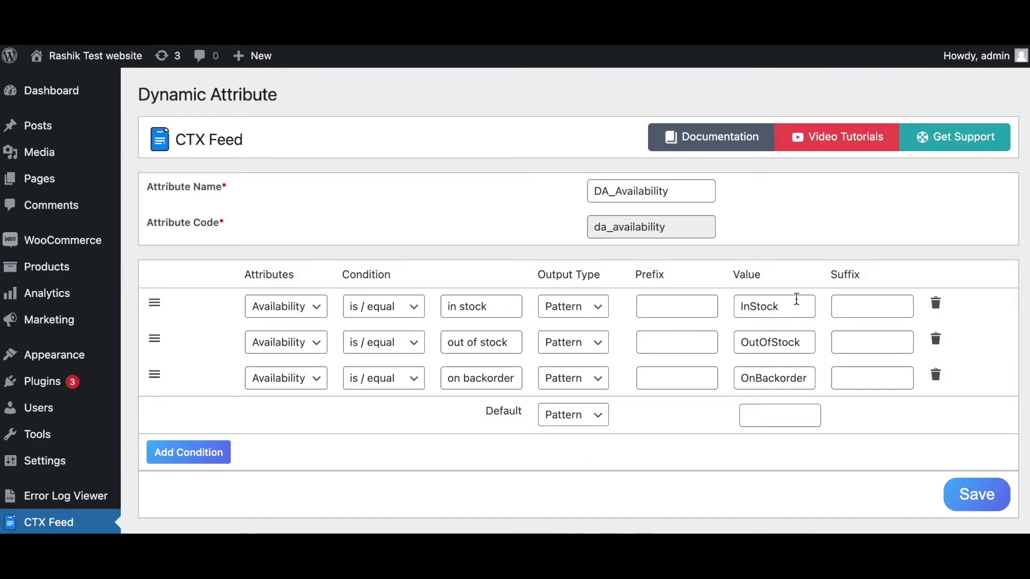
Step: Copy the InStock value from the first condition into the default output value
double_click(779, 304)
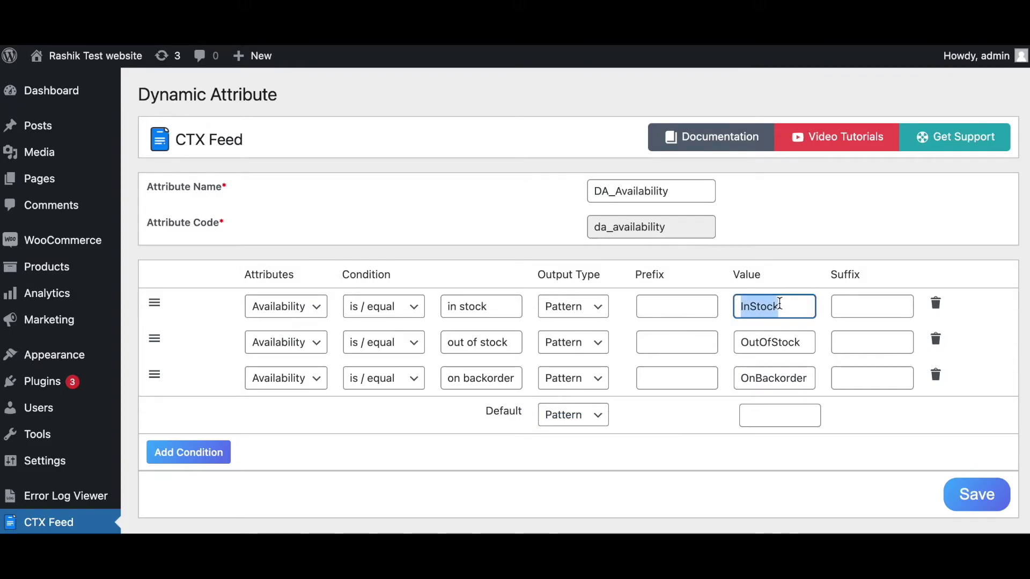
key(ctrl+c)
click(758, 413)
key(ctrl+v)
click(768, 466)
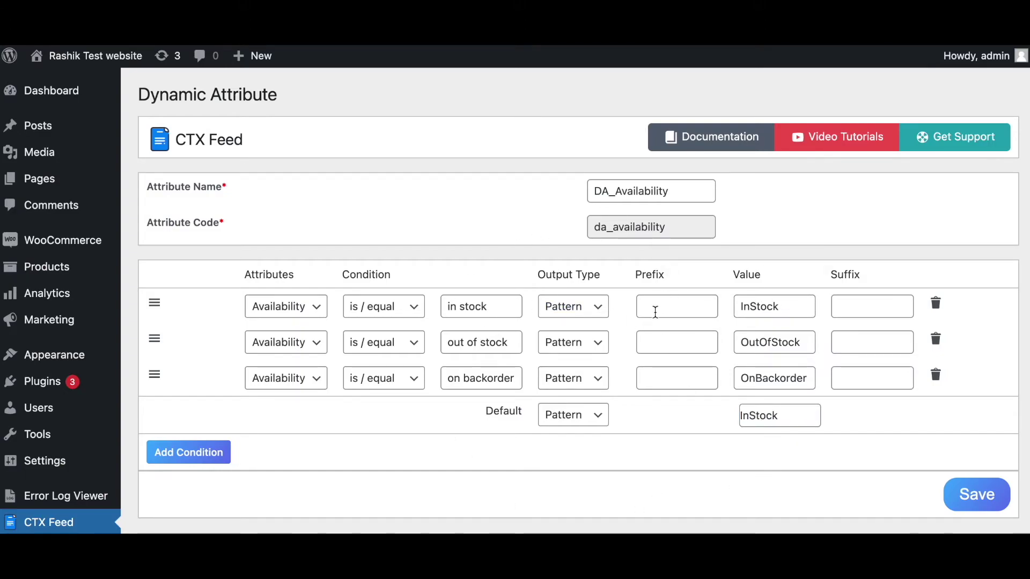
Step: Re-enter the capital O of "Of" in the OutOfStock value and save the dynamic attribute
drag(799, 306, 761, 306)
click(766, 342)
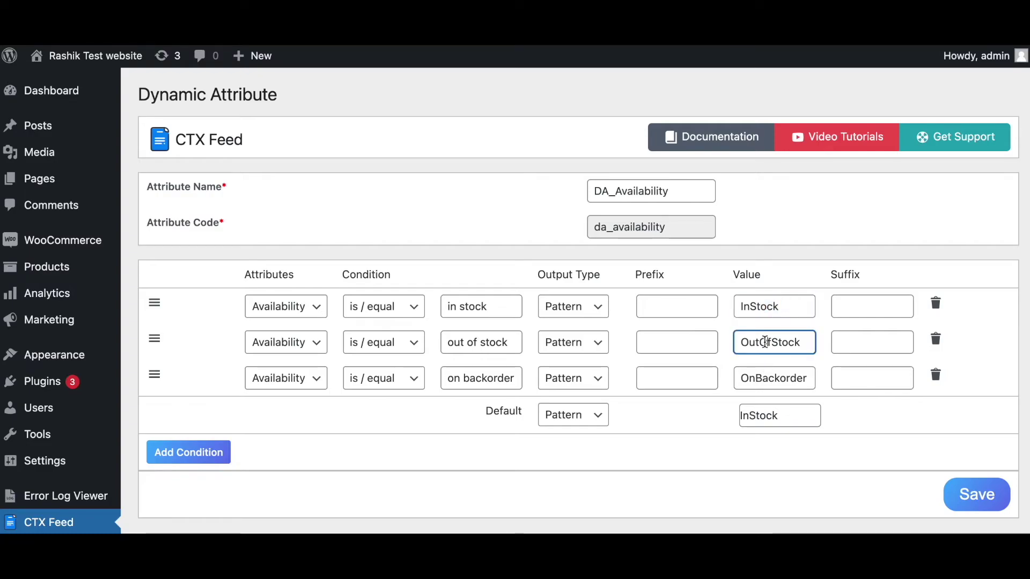
key(BackSpace)
text(O)
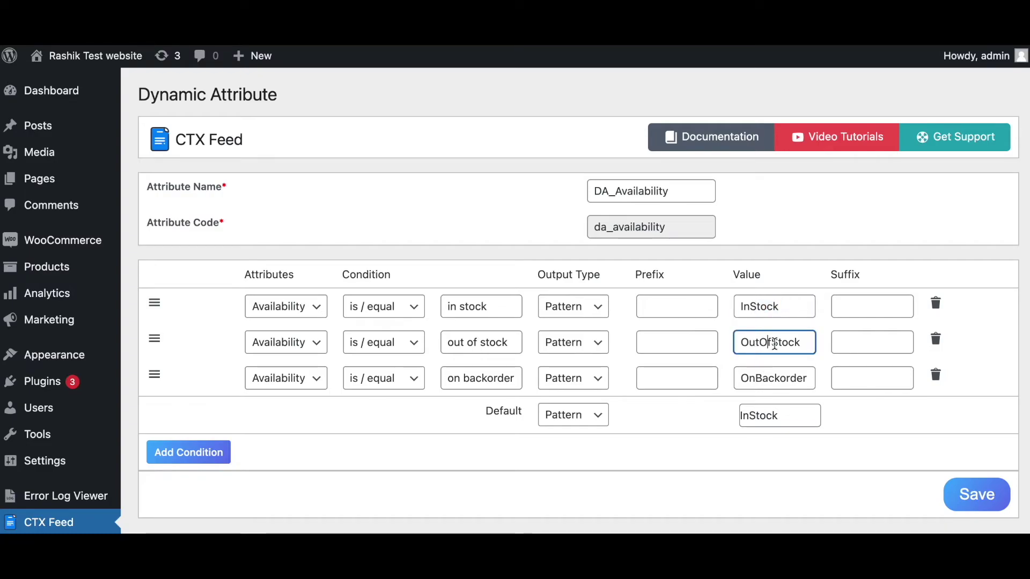
click(985, 492)
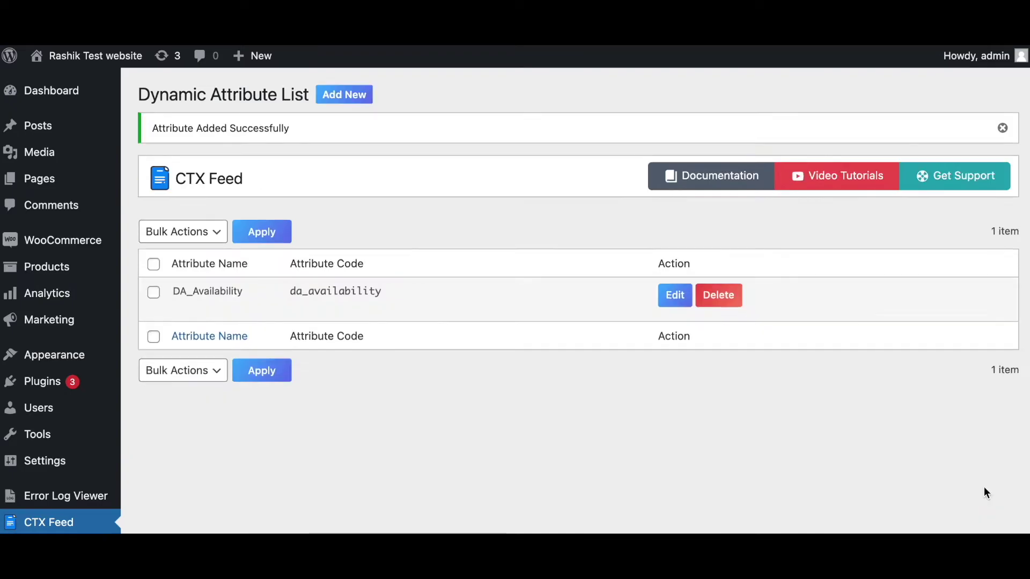
Step: Go to the list of CTX feeds and open the Custom1 feed for editing
scroll(50, 485, down, 1)
click(51, 485)
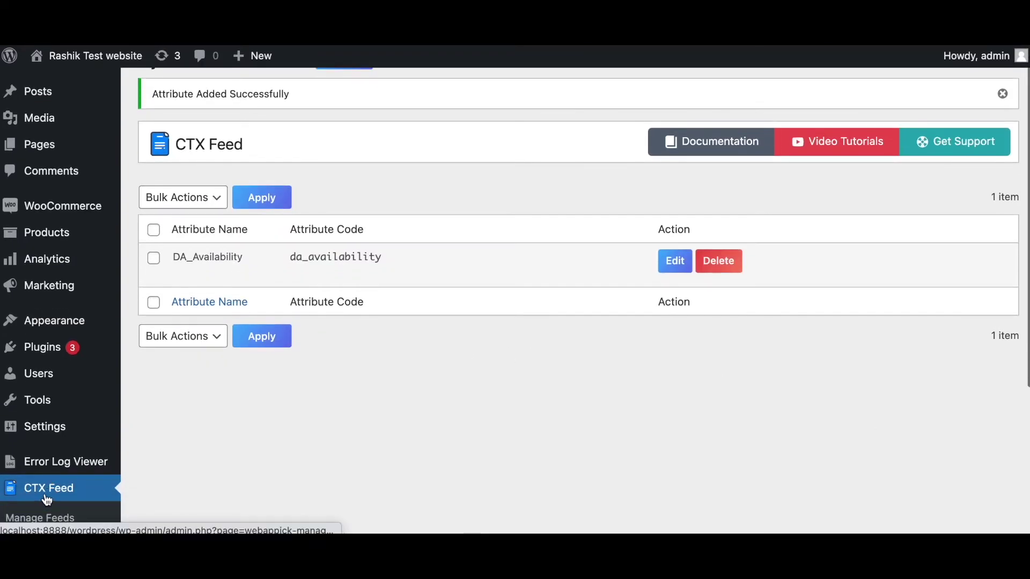
click(265, 333)
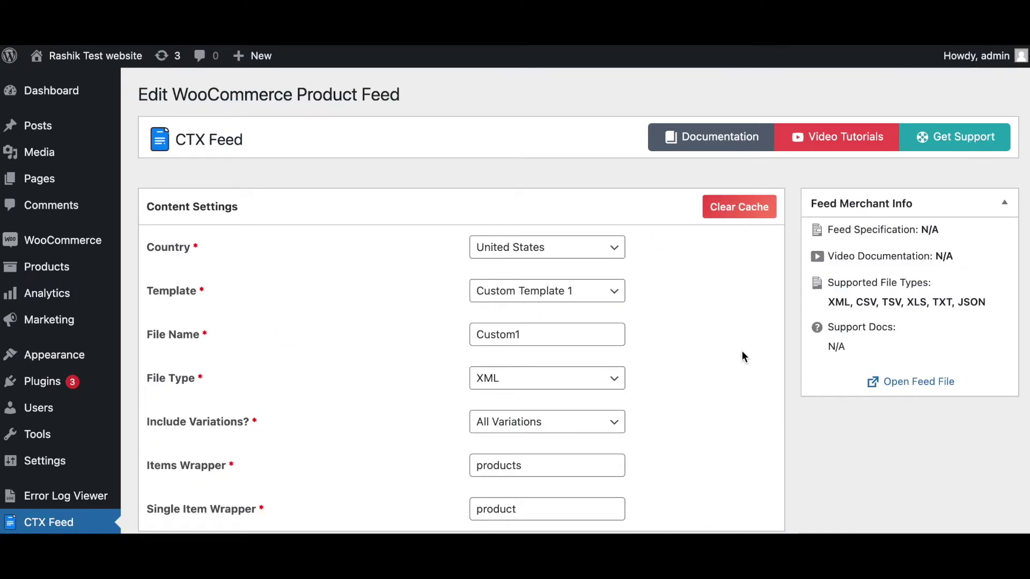
Step: Add a new attribute row to the feed configuration and name it "Dynamic availability"
scroll(743, 356, down, 8)
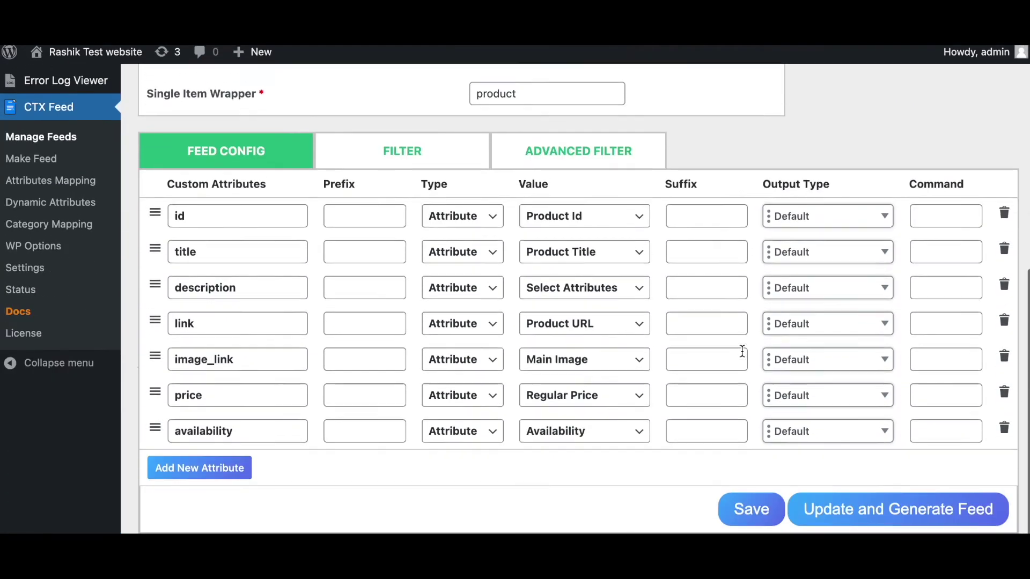
click(184, 475)
click(203, 469)
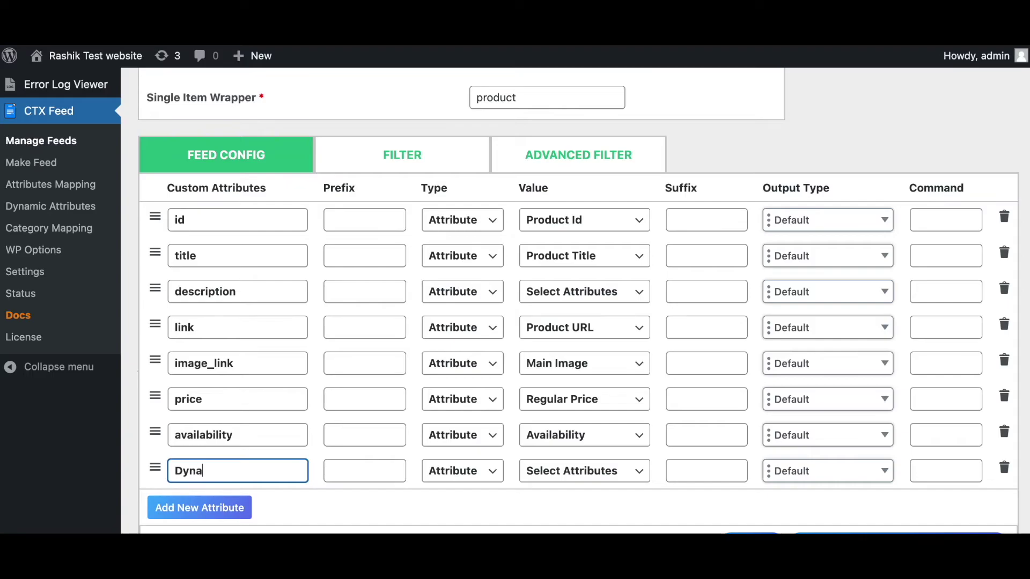
click(191, 441)
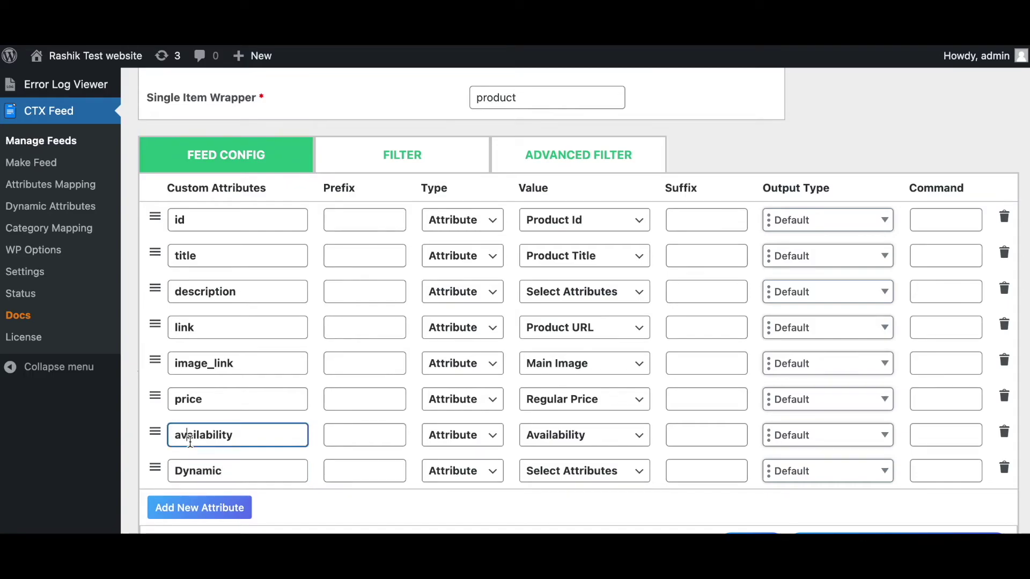
double_click(191, 441)
click(247, 467)
key(ctrl+v)
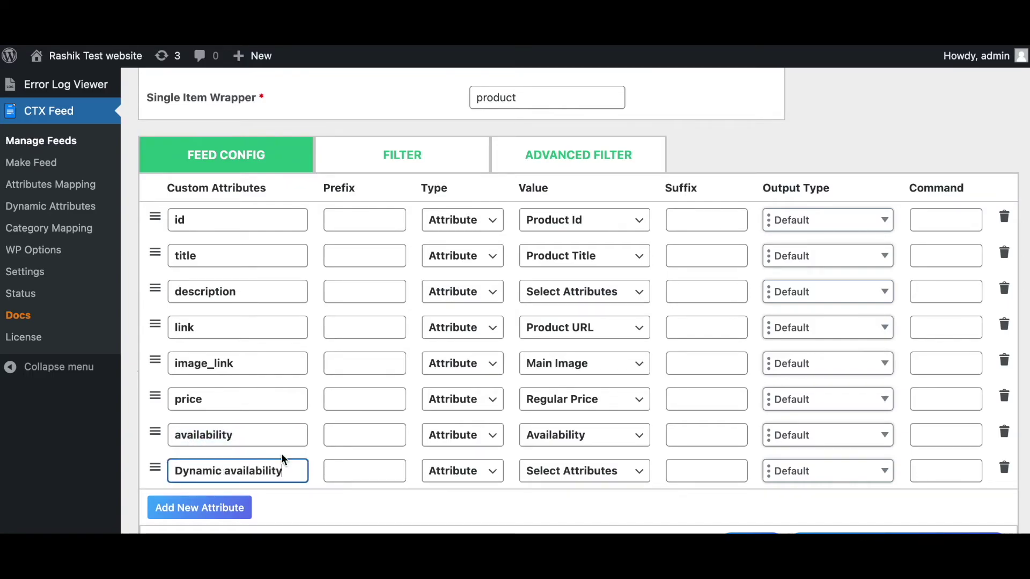
Step: Assign the DA_Availability dynamic attribute as the value of "Dynamic availability", and update and generate the feed
click(566, 475)
scroll(566, 479, down, 20)
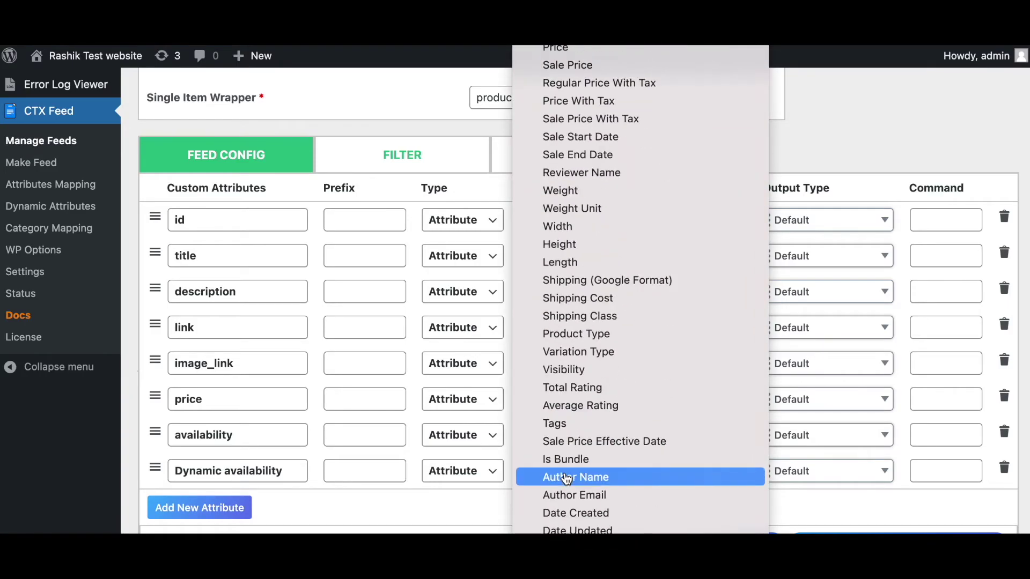
scroll(566, 479, down, 2)
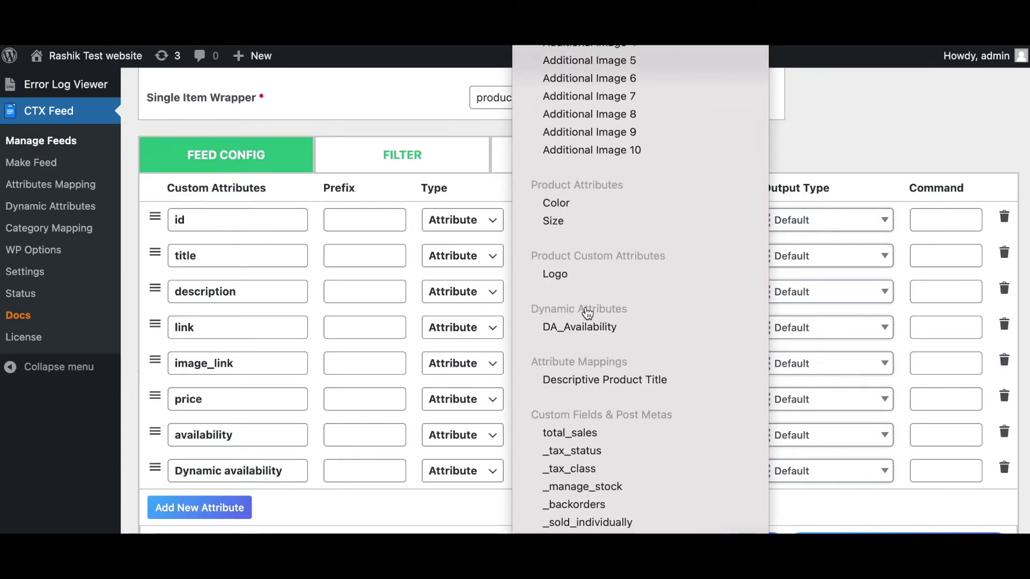
click(566, 329)
scroll(729, 513, down, 2)
click(901, 510)
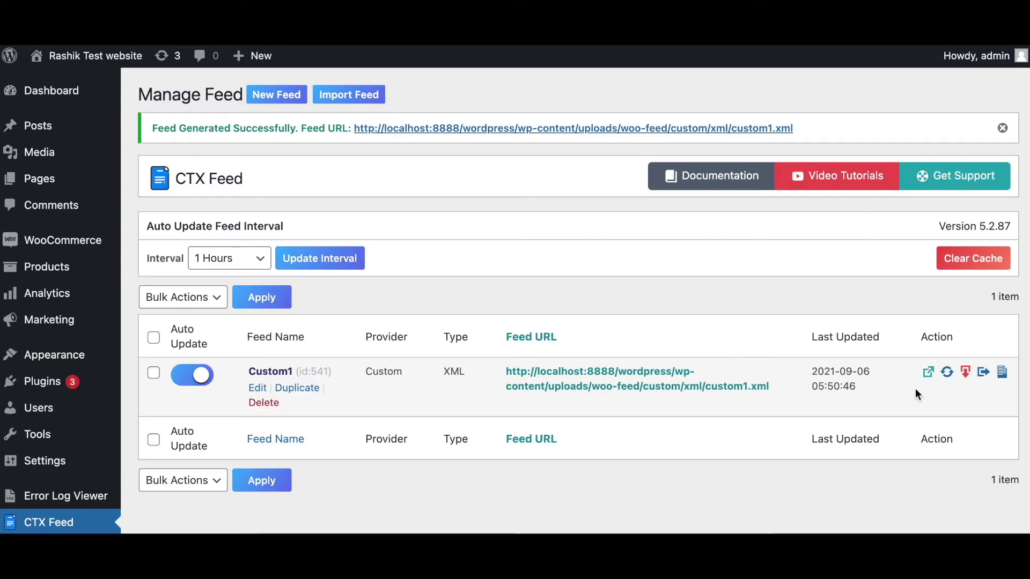
Step: Open the generated Custom1 feed file and examine the Dynamic_availability value of the Beanie product
click(929, 374)
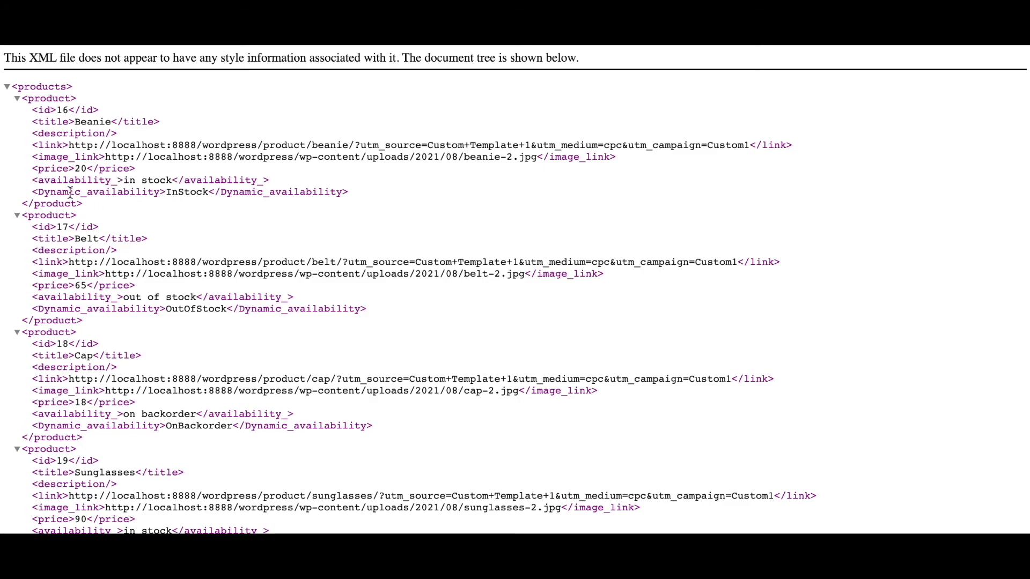
drag(167, 193, 209, 193)
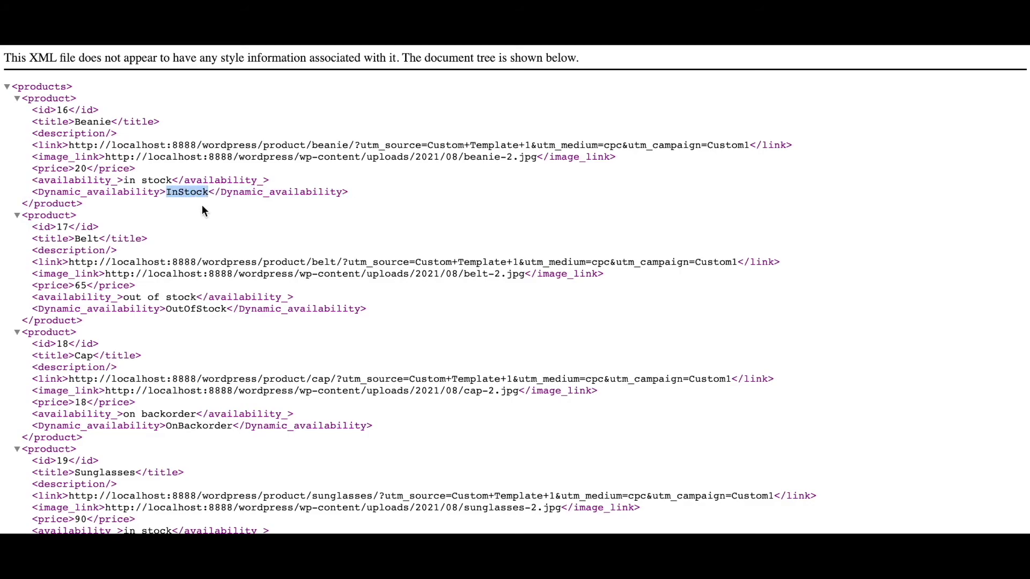